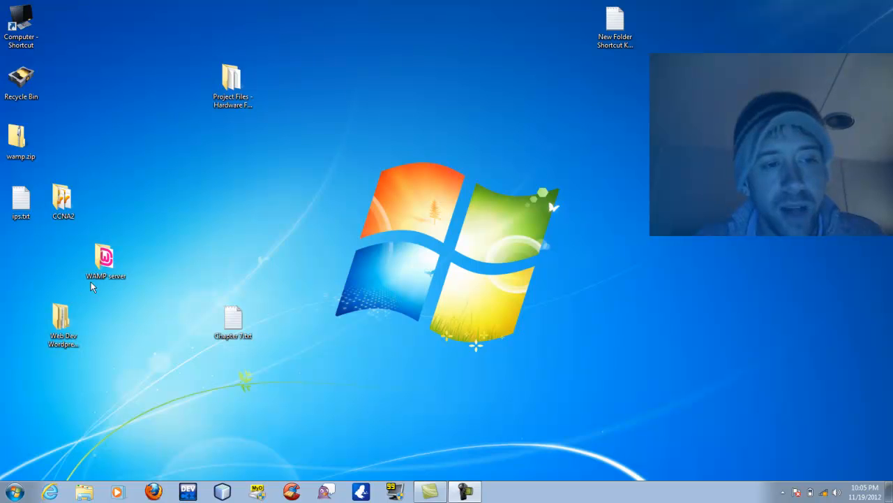
Open the WAMP server and Web Dev Wordpress folders side by side and launch WampServer2.2a-x64.exe.
double_click(104, 265)
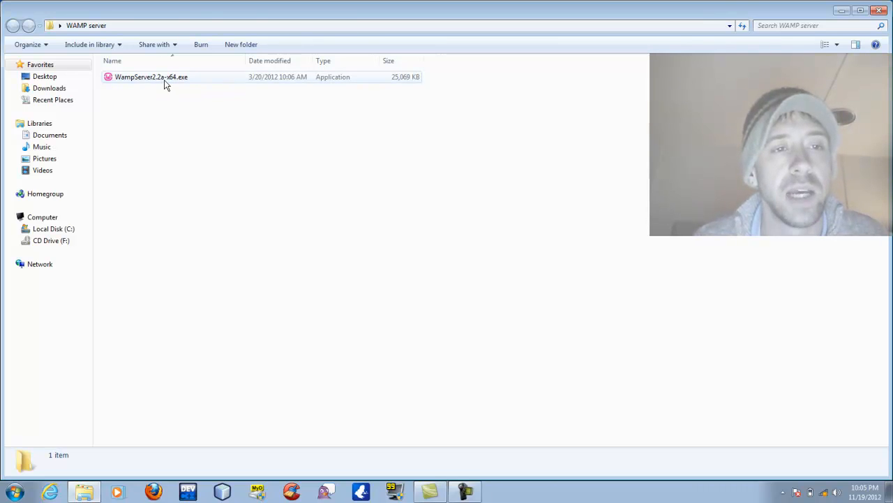
double_click(210, 21)
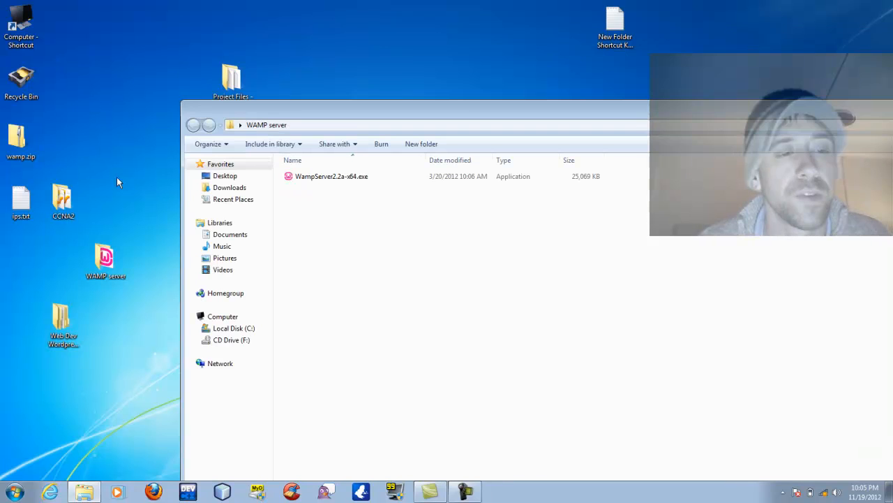
double_click(56, 309)
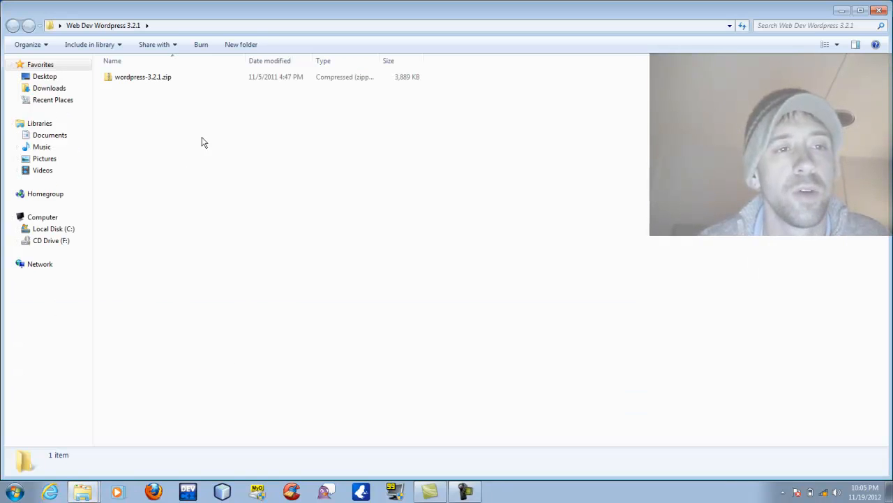
drag(300, 22, 617, 222)
click(325, 179)
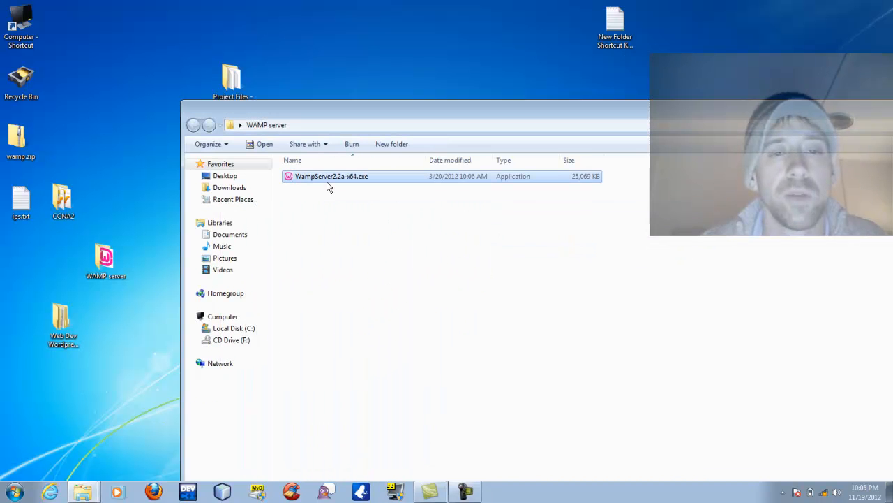
double_click(327, 182)
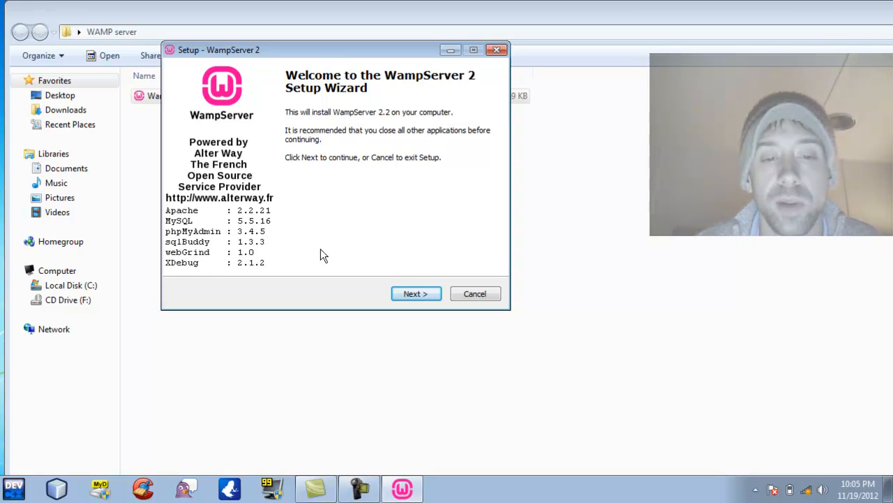
Install WampServer 2.2 into c:\wamp, accepting the licence and adding a desktop icon.
click(412, 294)
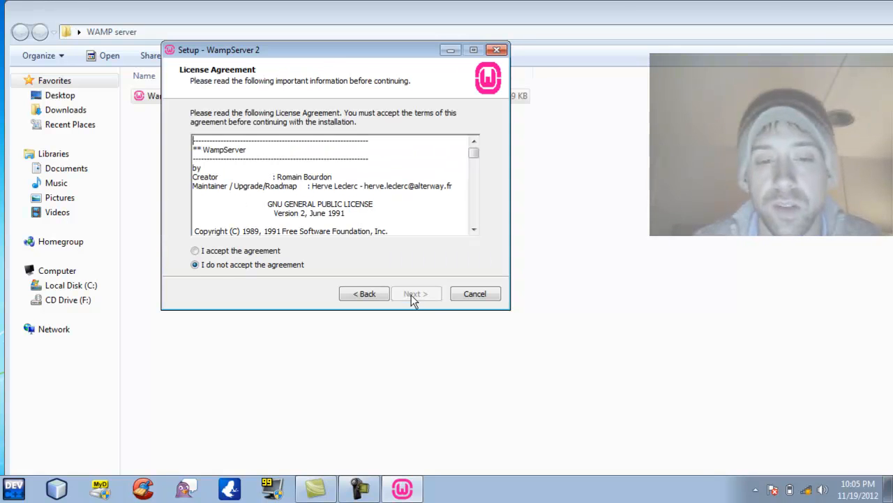
click(224, 251)
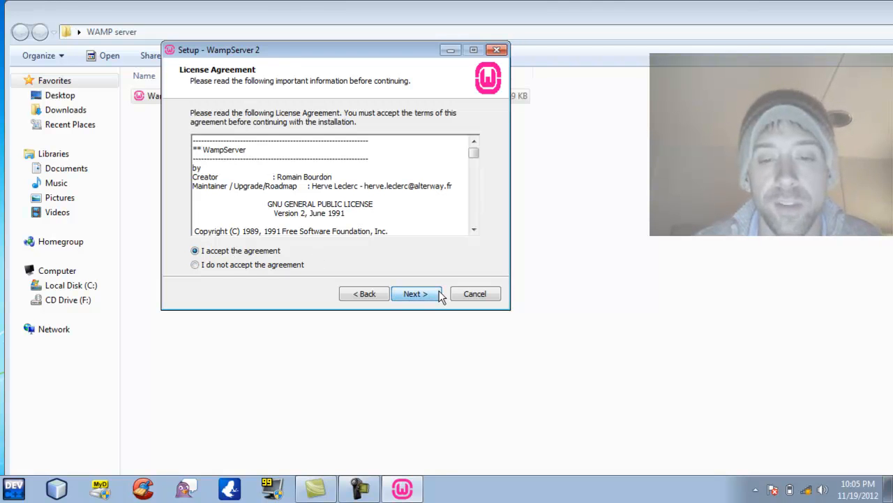
click(415, 294)
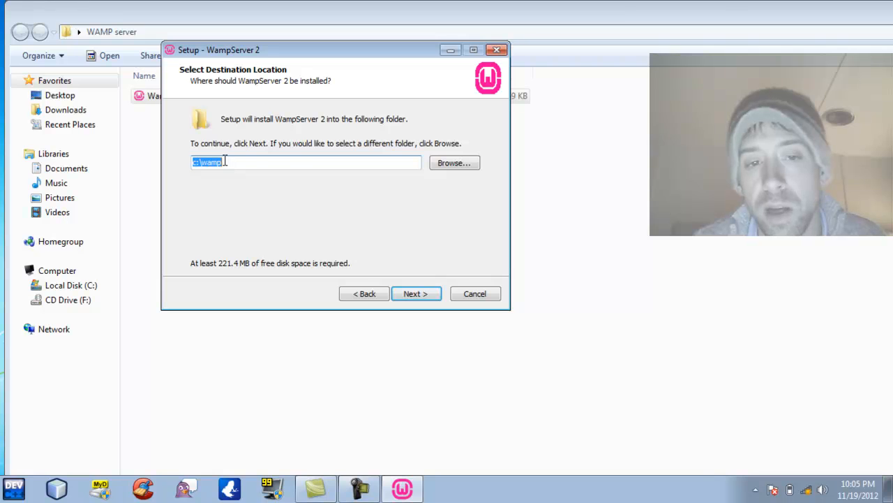
click(419, 294)
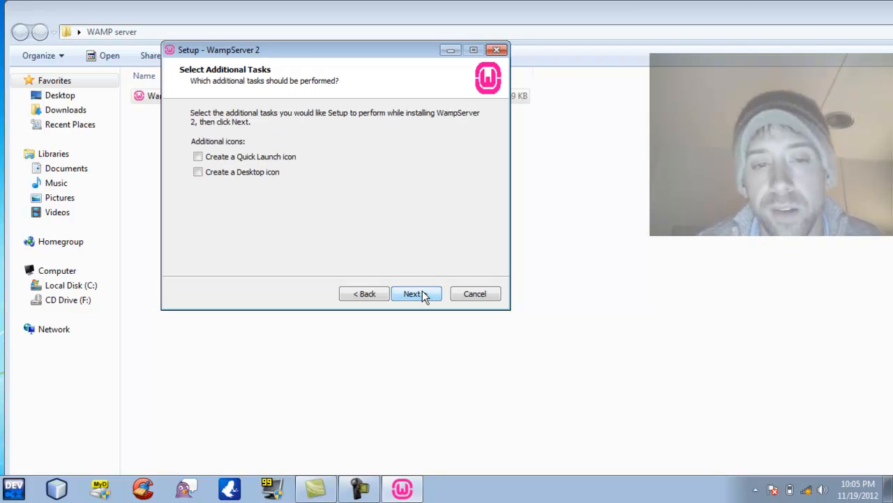
click(198, 172)
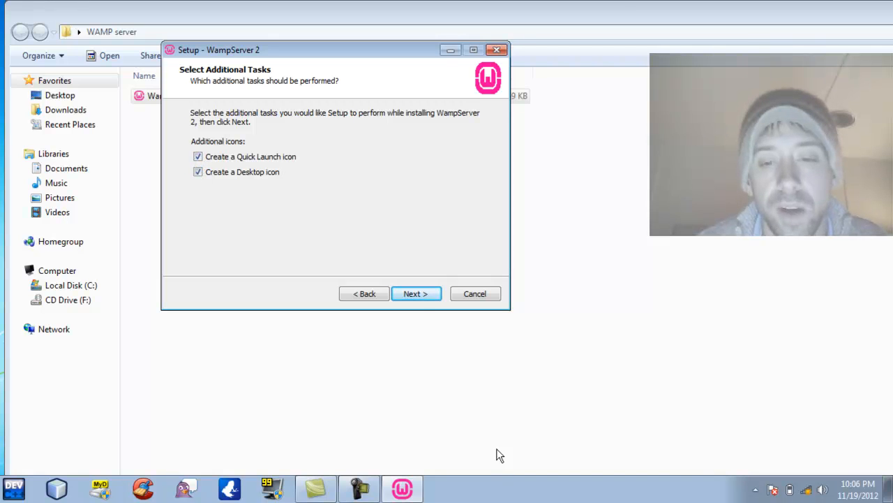
click(430, 298)
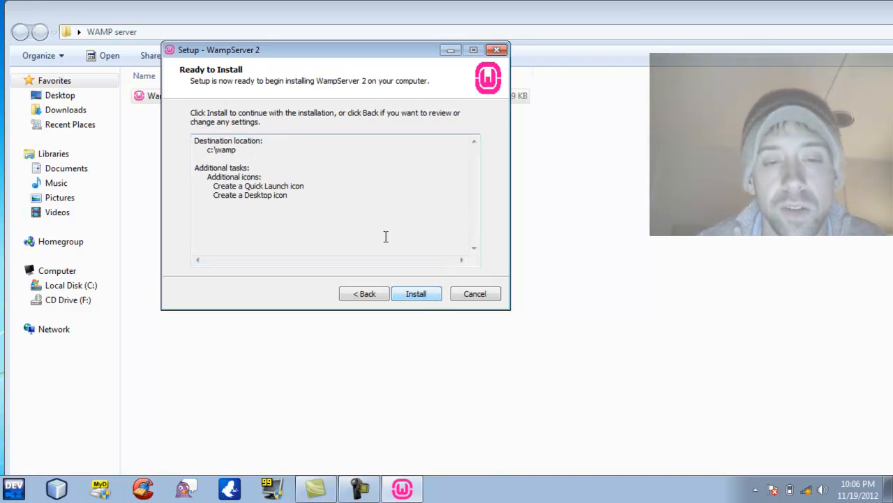
click(423, 299)
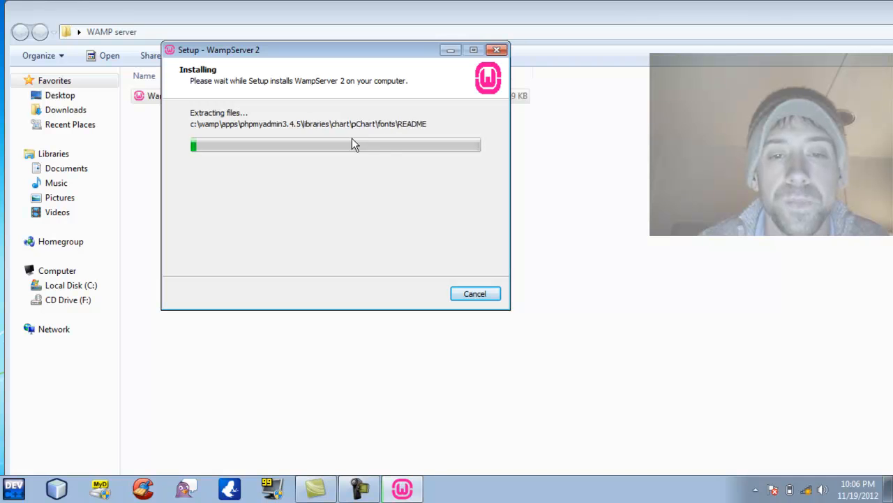
click(360, 489)
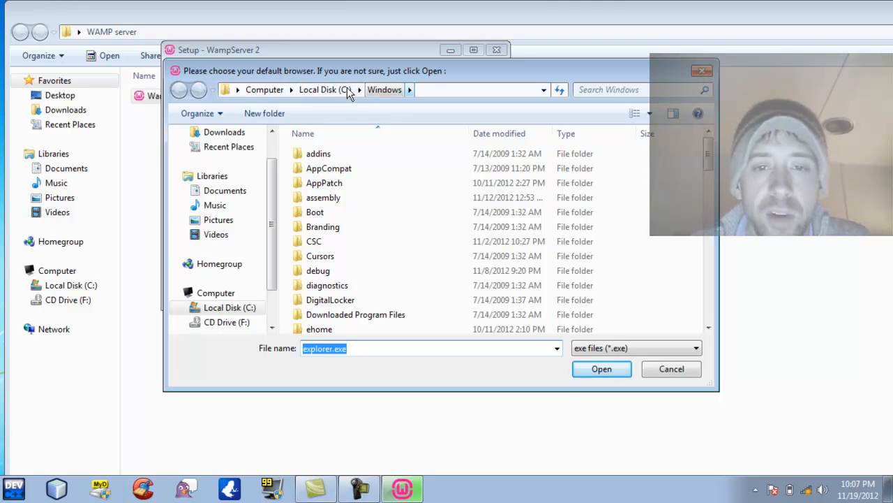
Choose C:\Program Files (x86)\Mozilla Firefox\firefox.exe as WampServer's default browser.
click(327, 90)
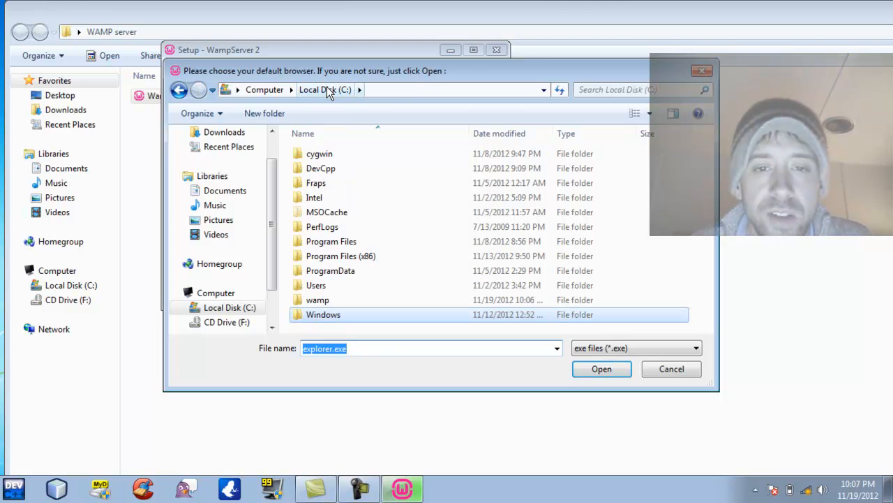
double_click(323, 259)
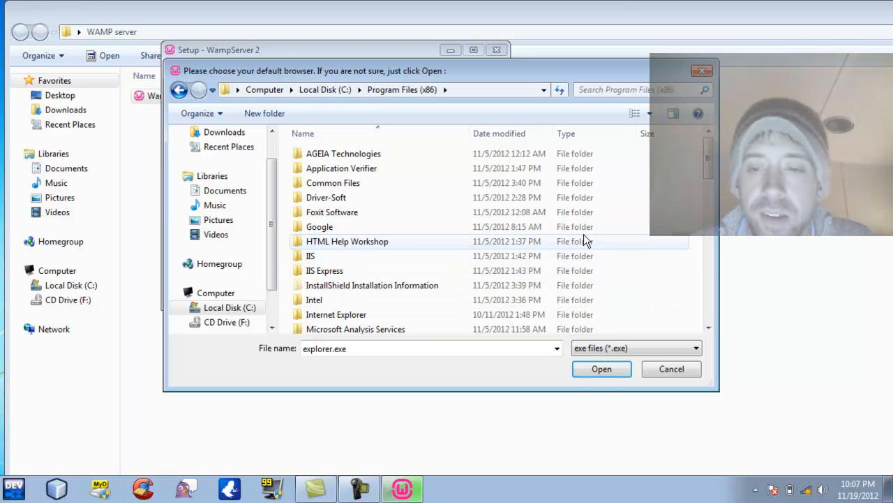
drag(708, 158, 711, 235)
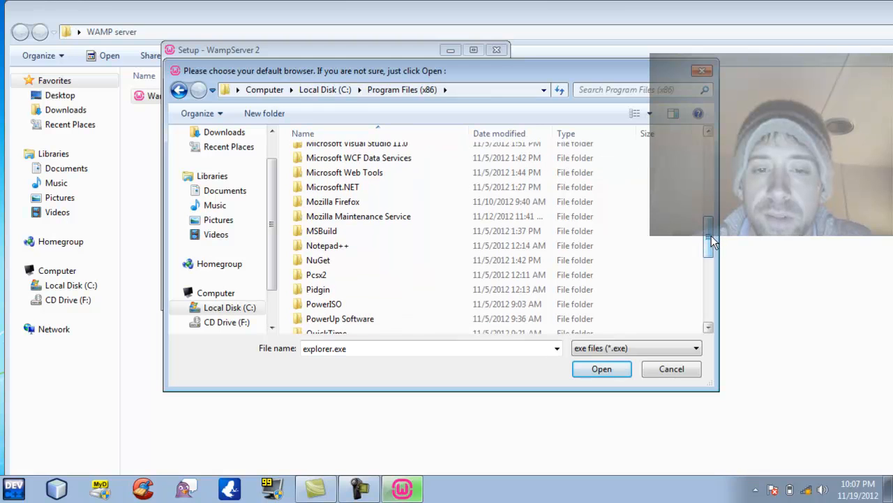
double_click(345, 201)
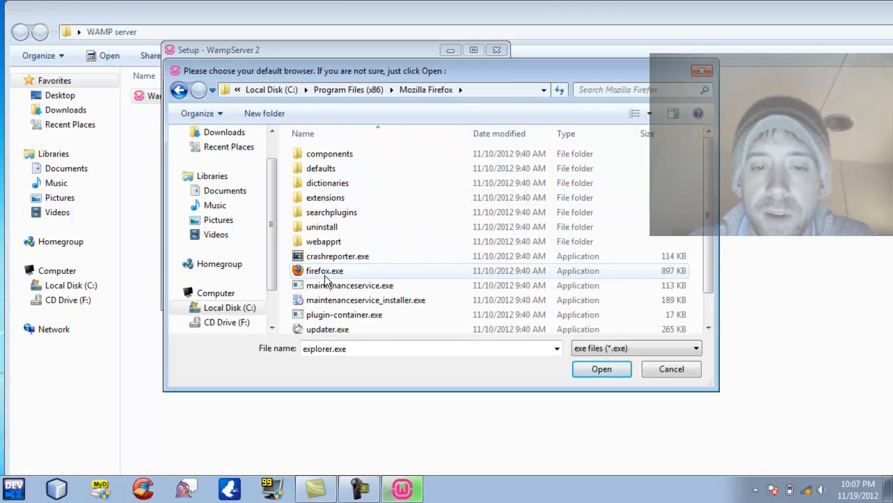
double_click(324, 272)
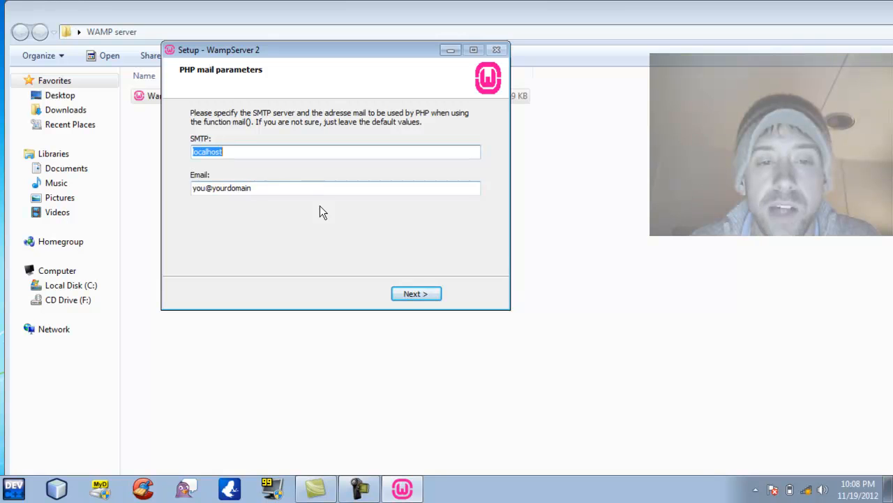
Keep the default PHP mail settings, finish setup, and start Firefox.
click(421, 288)
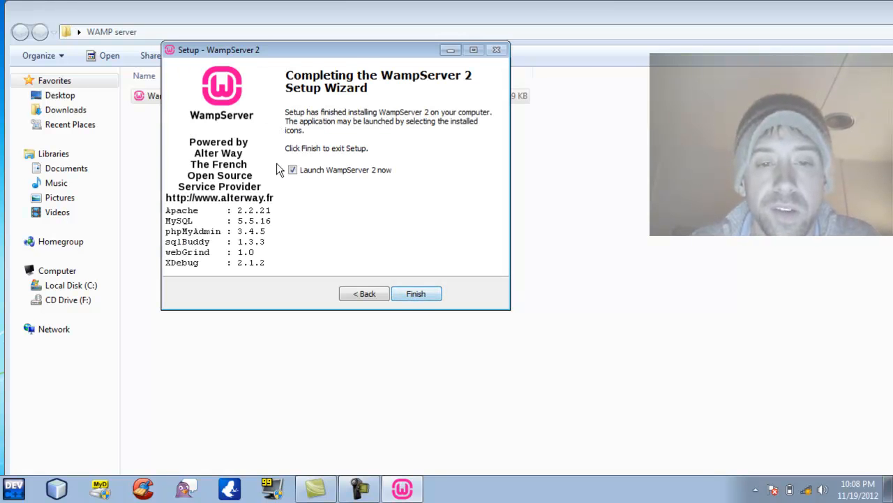
click(409, 295)
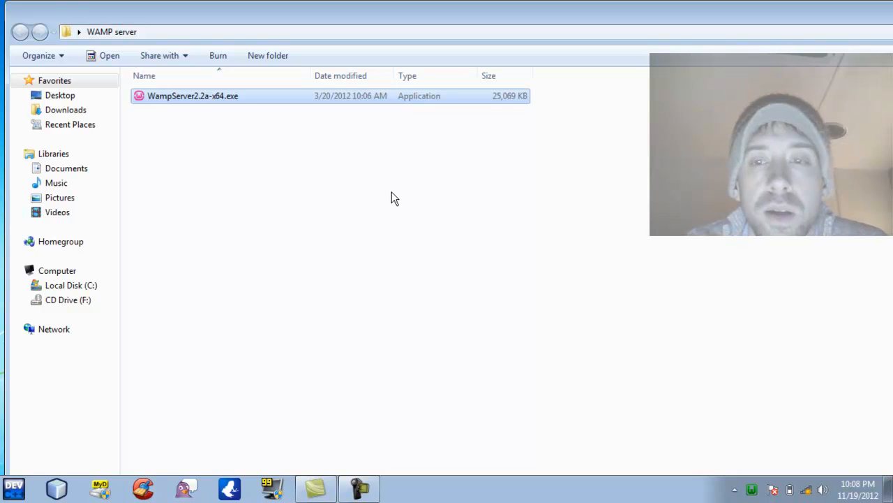
click(92, 491)
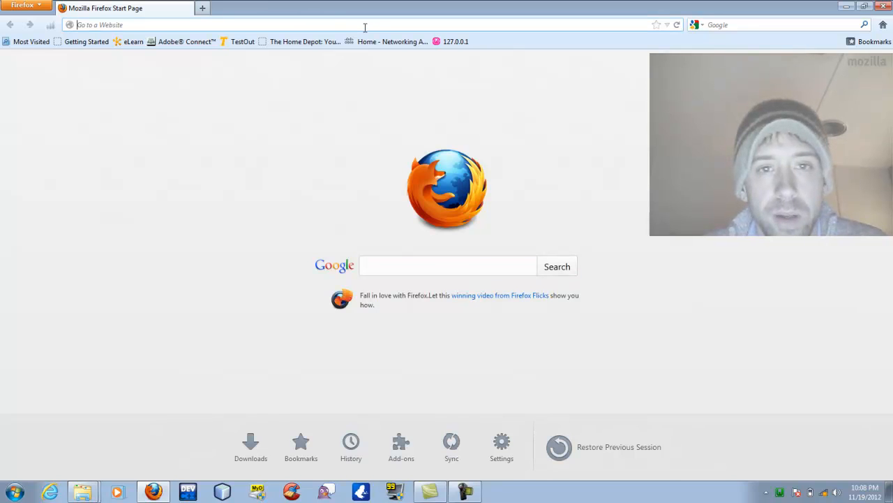
From 127.0.0.1, open phpMyAdmin, create a database named 'wordpress', then close Firefox.
click(455, 42)
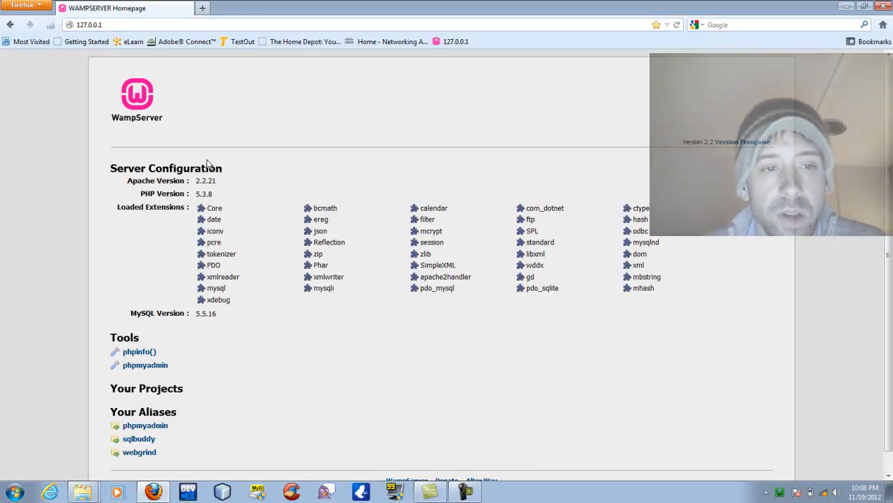
click(137, 367)
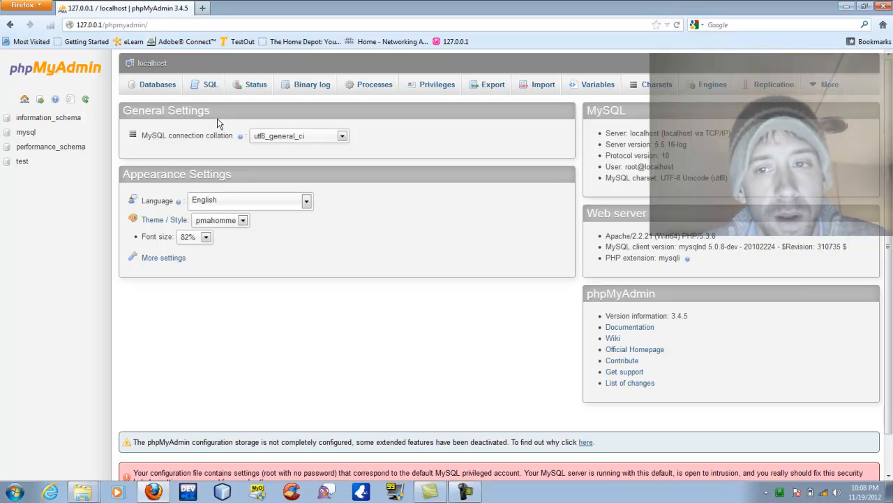
click(160, 94)
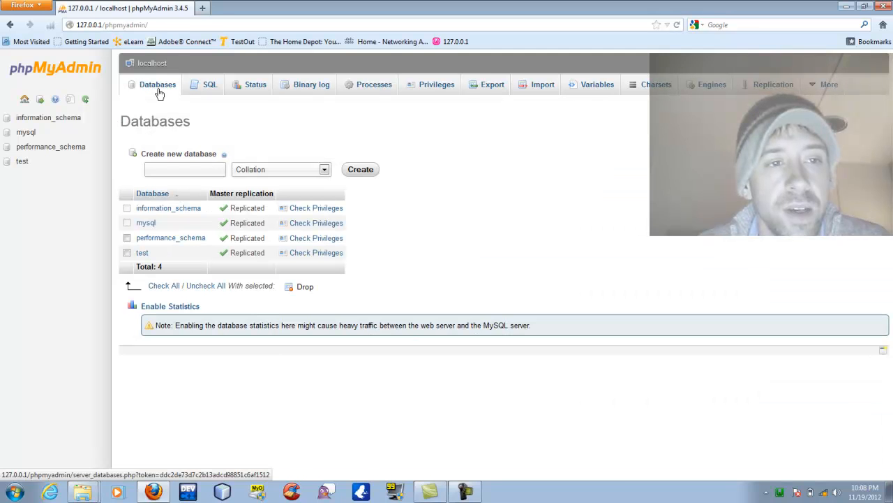
click(154, 168)
text(wordpress)
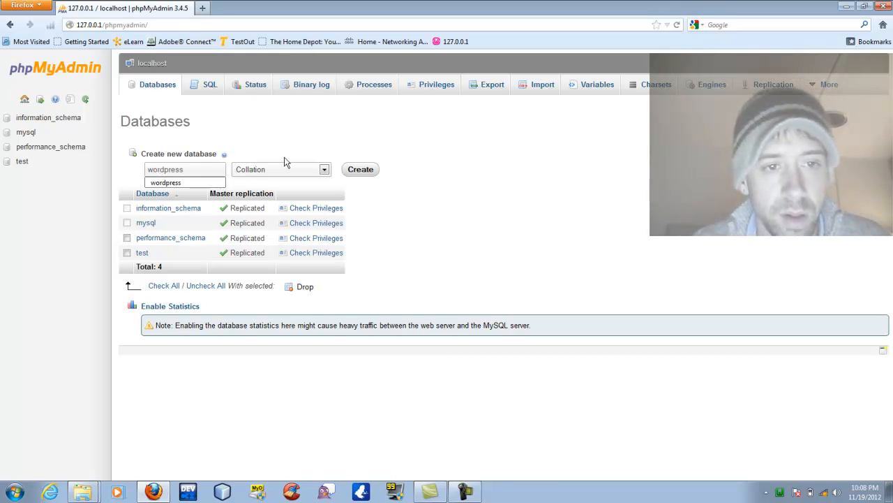
click(353, 170)
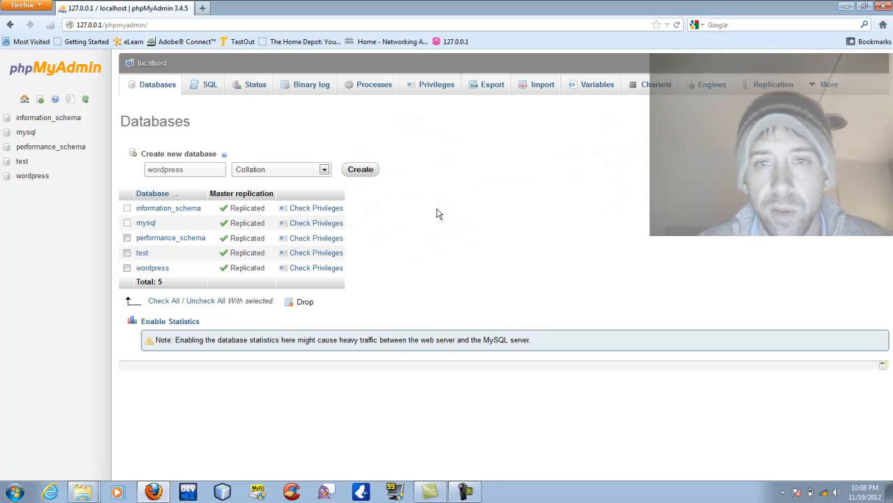
click(885, 5)
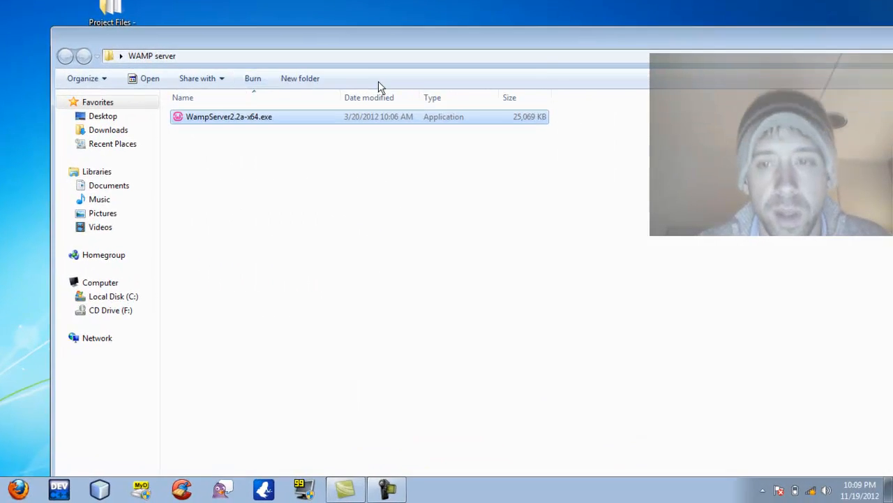
Open the C:\wamp\www folder from the WampServer tray menu.
drag(671, 11, 460, 29)
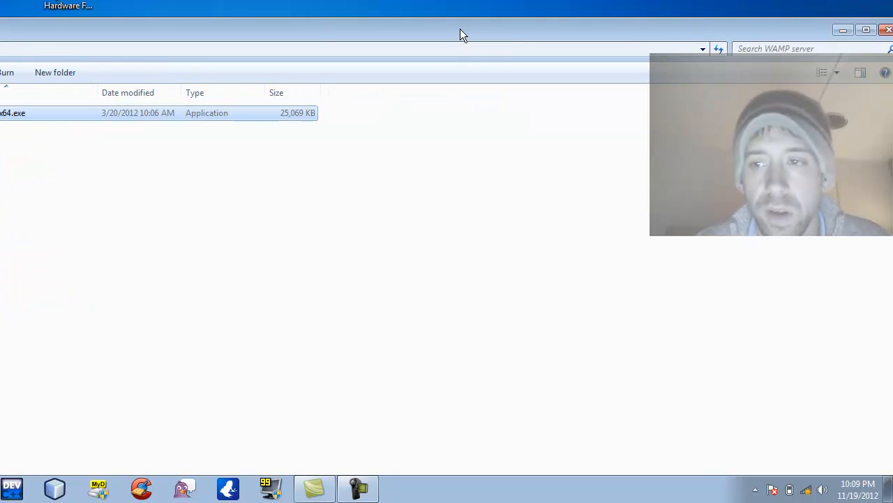
click(888, 34)
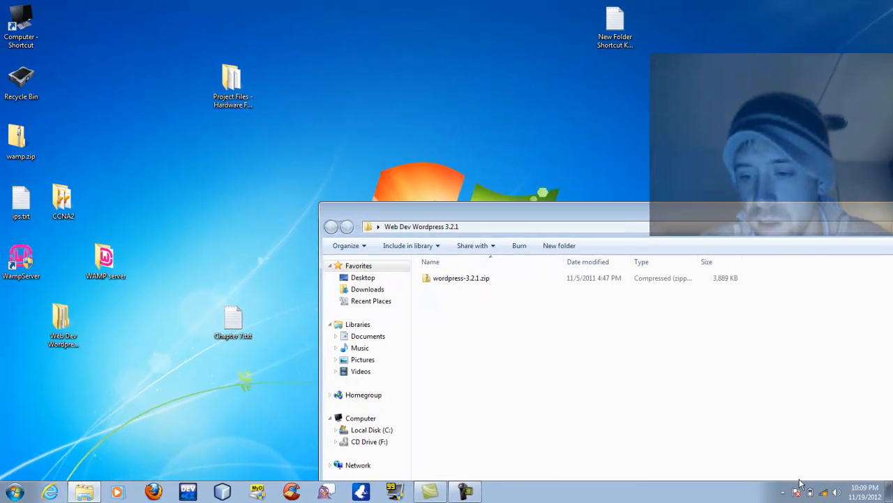
click(755, 489)
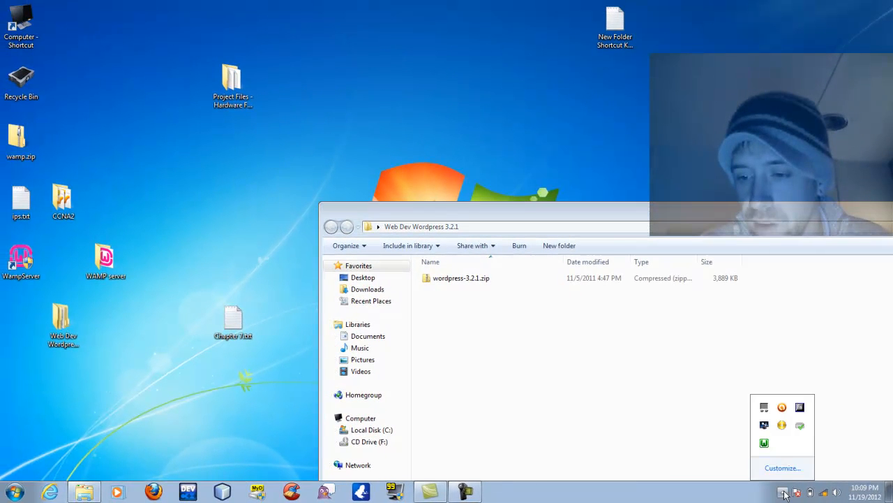
click(764, 443)
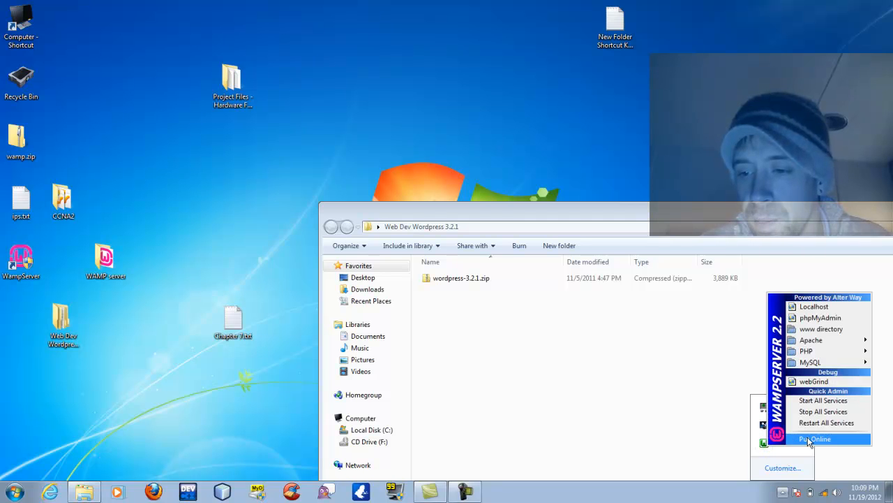
click(810, 329)
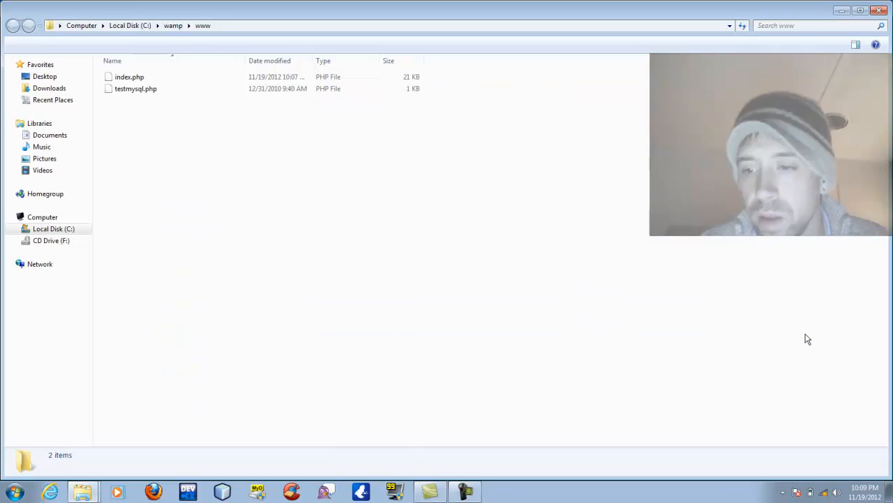
click(303, 26)
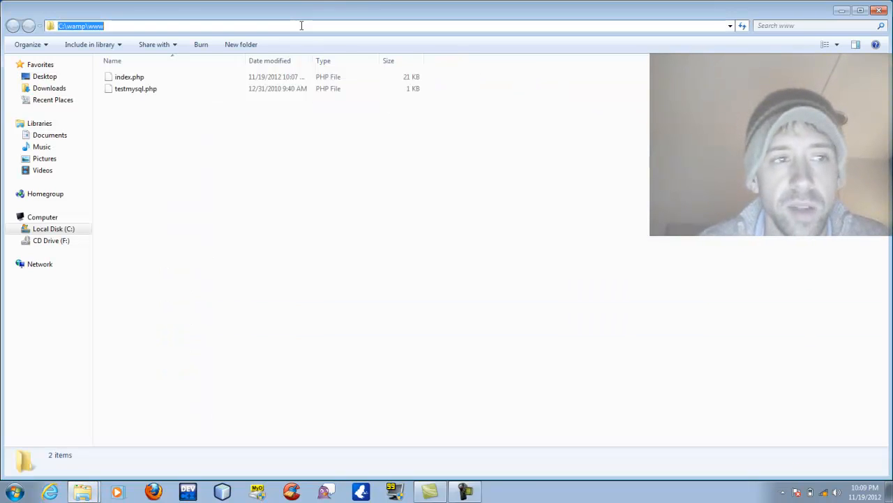
click(77, 26)
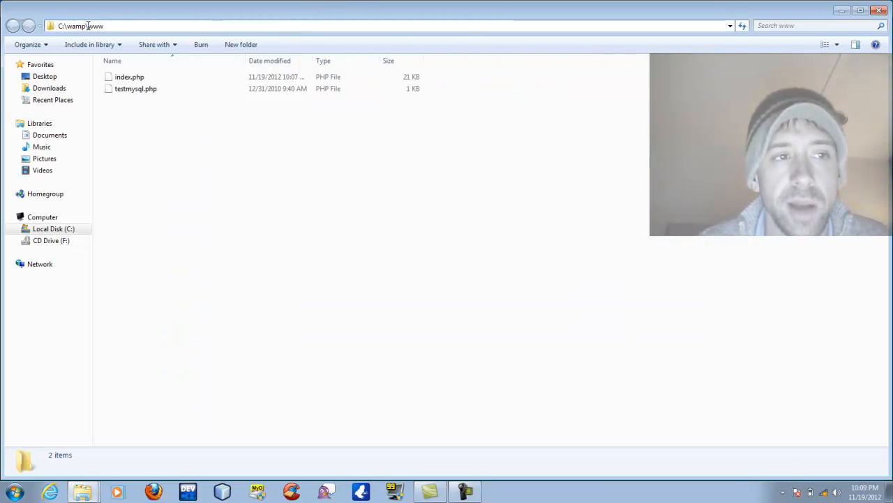
double_click(91, 26)
click(132, 26)
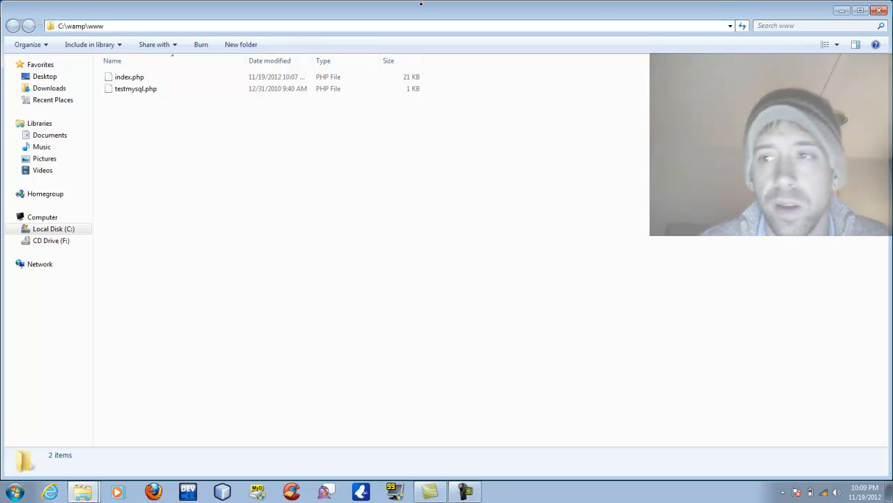
drag(767, 19, 709, 134)
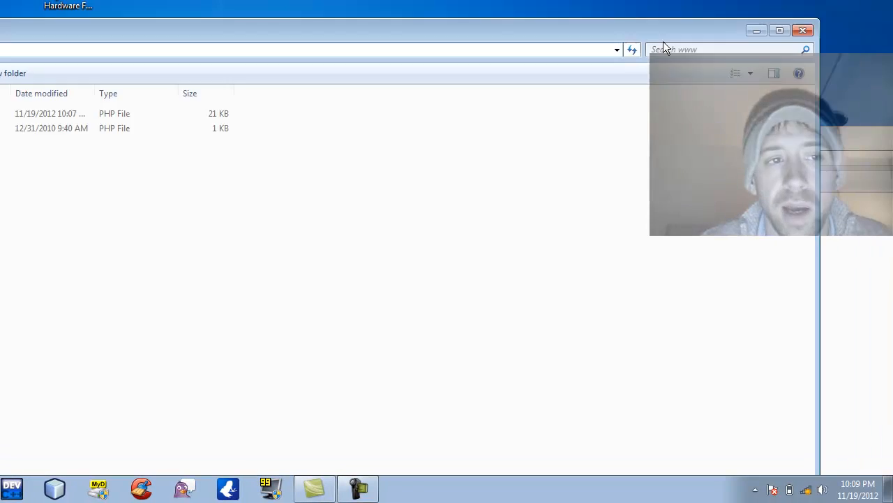
drag(663, 41, 653, 87)
click(829, 143)
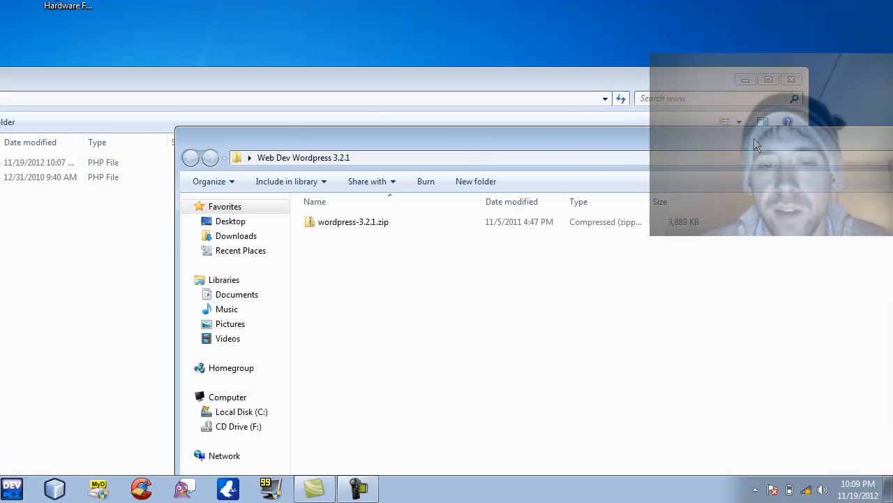
double_click(326, 225)
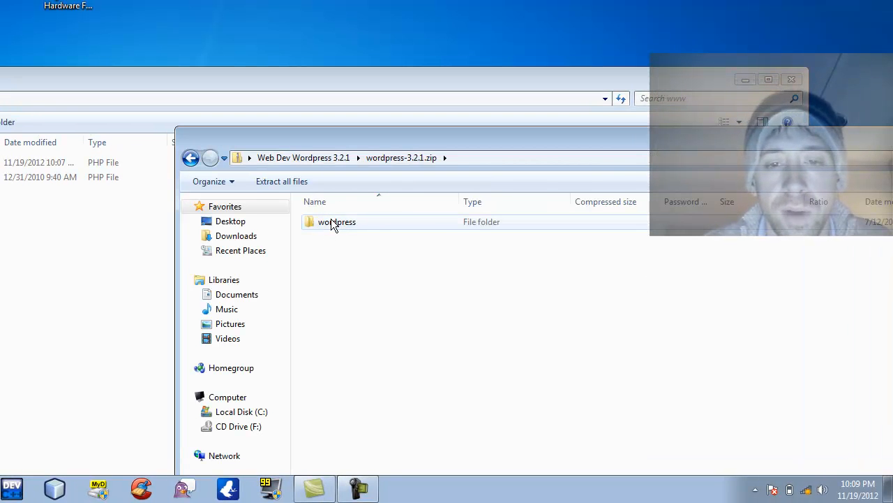
click(333, 222)
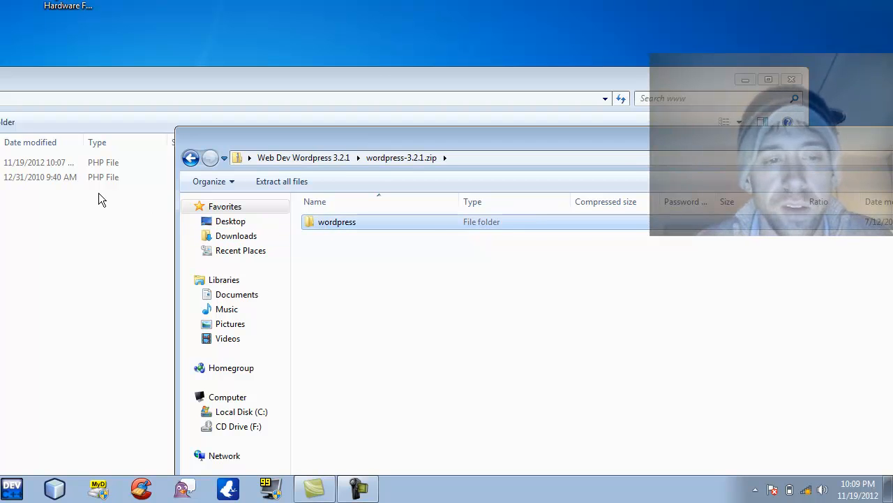
drag(99, 193, 44, 218)
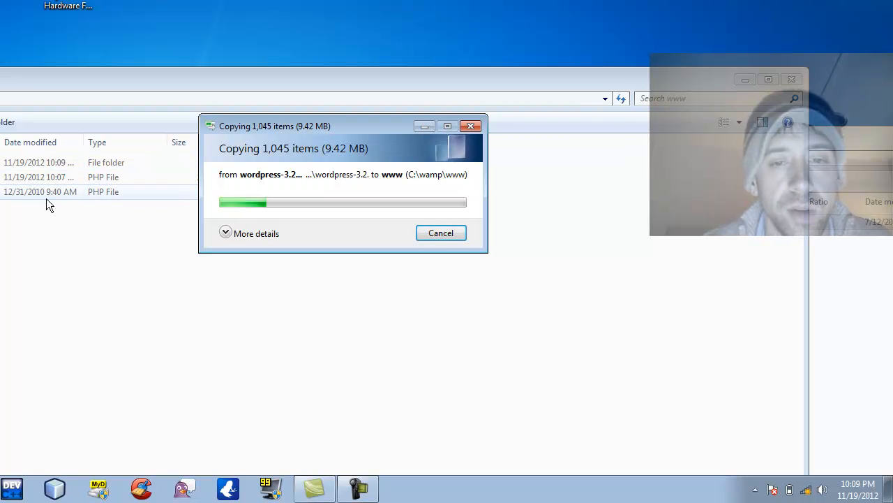
drag(866, 142, 151, 158)
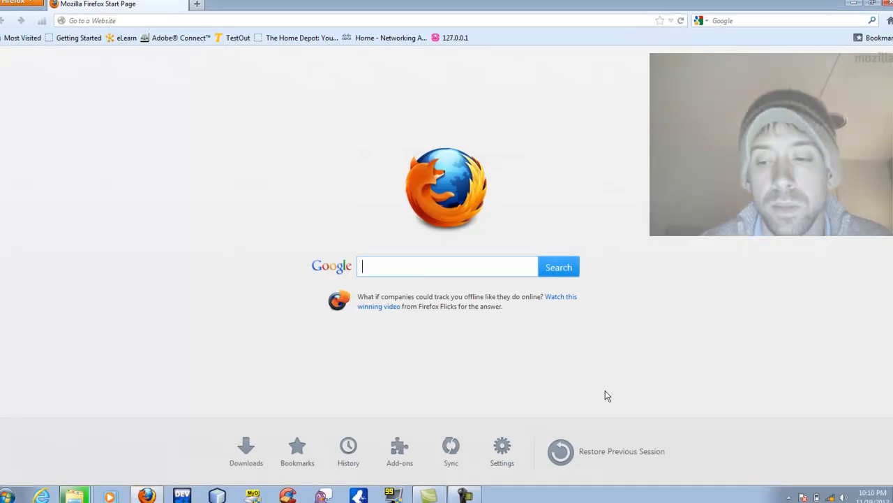
Restart all WampServer services and load 127.0.0.1 to see the wordpress project listed.
click(783, 493)
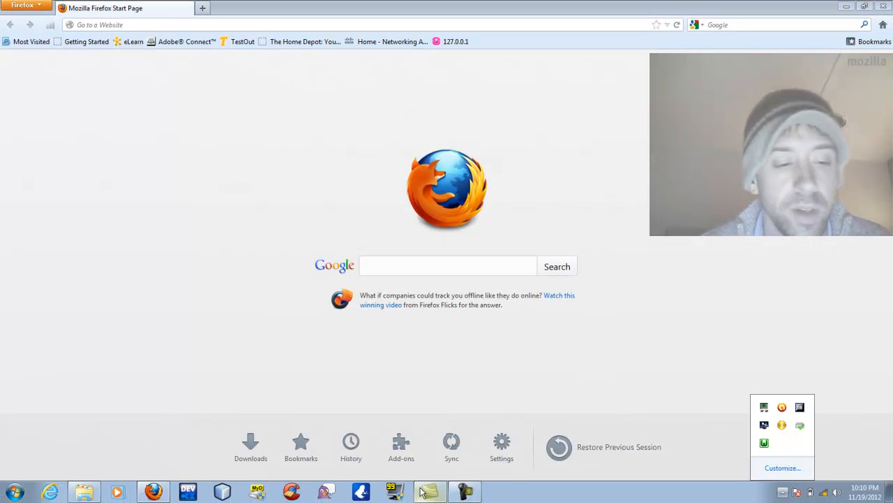
click(87, 493)
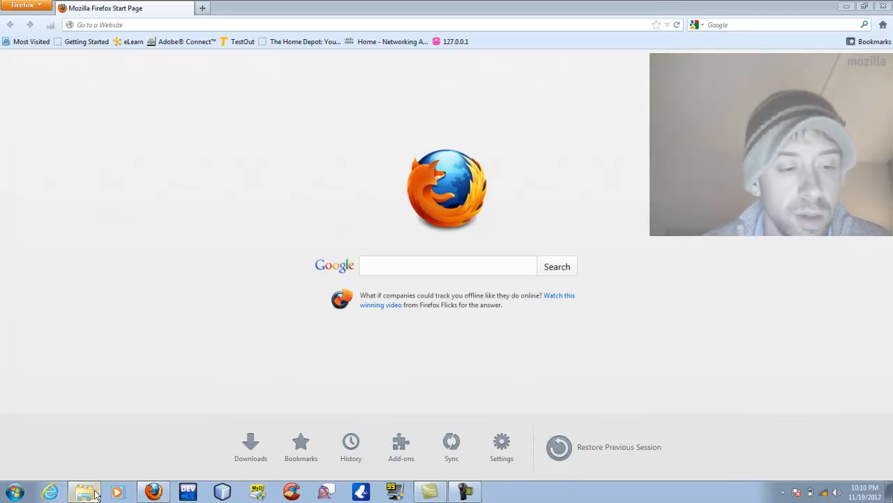
click(96, 493)
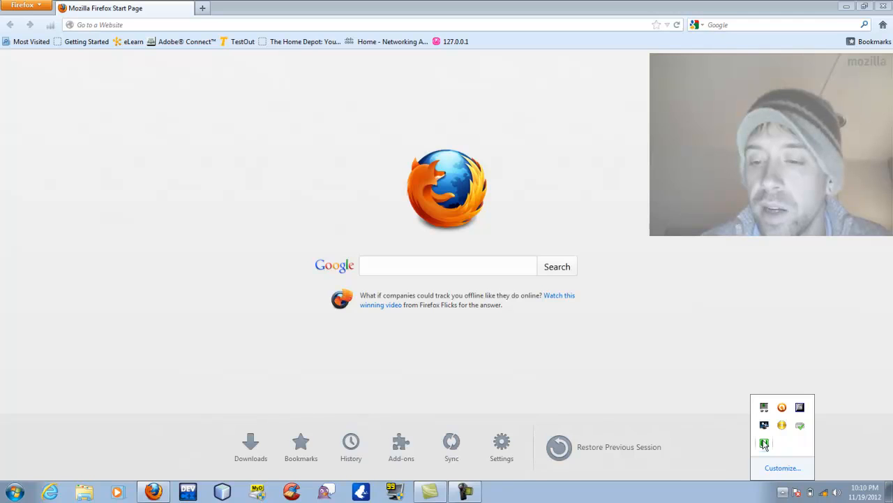
click(765, 445)
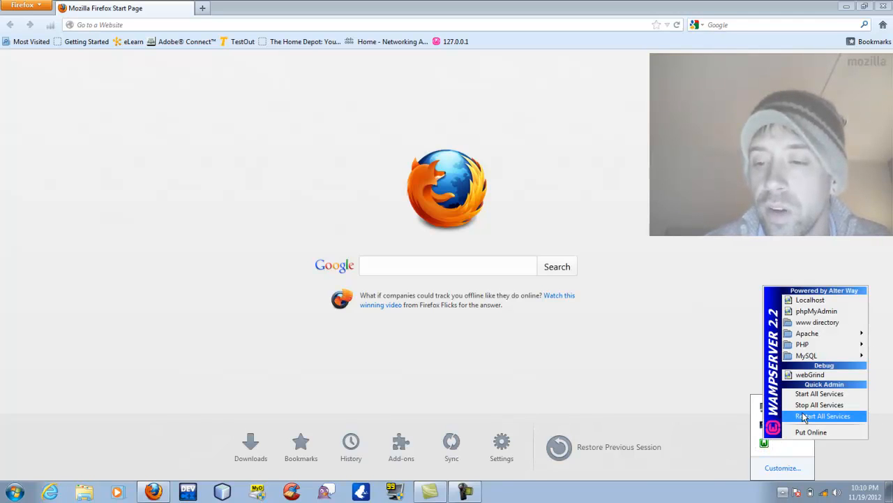
click(805, 416)
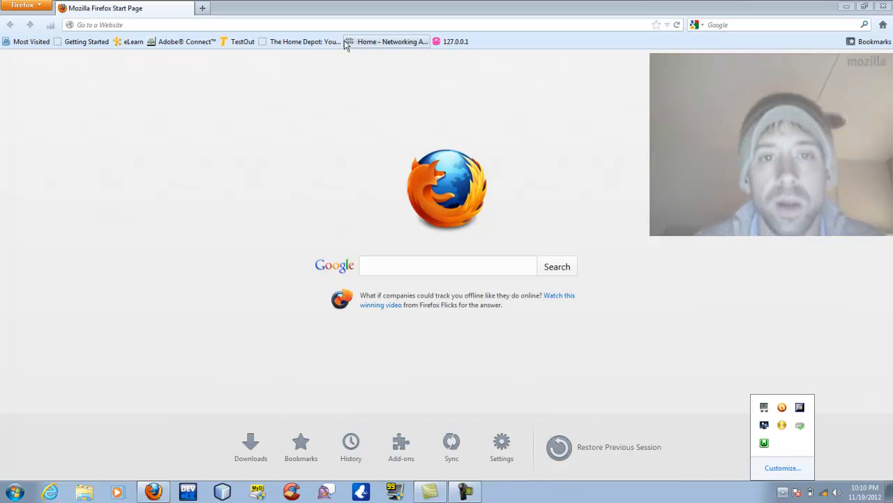
click(455, 42)
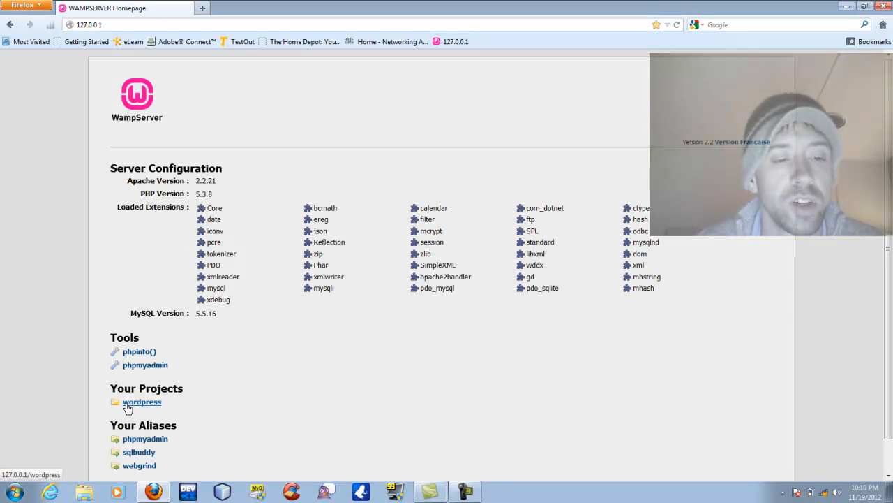
Open the wordpress project and start creating its configuration file.
click(127, 405)
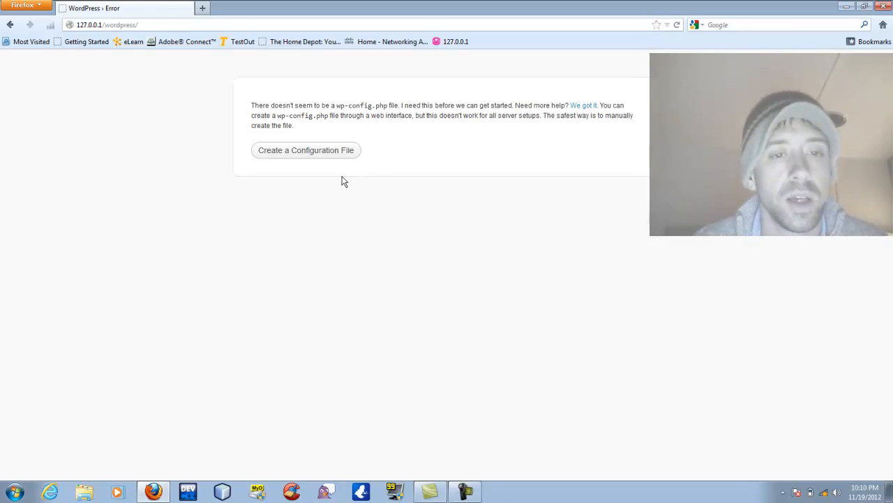
click(303, 152)
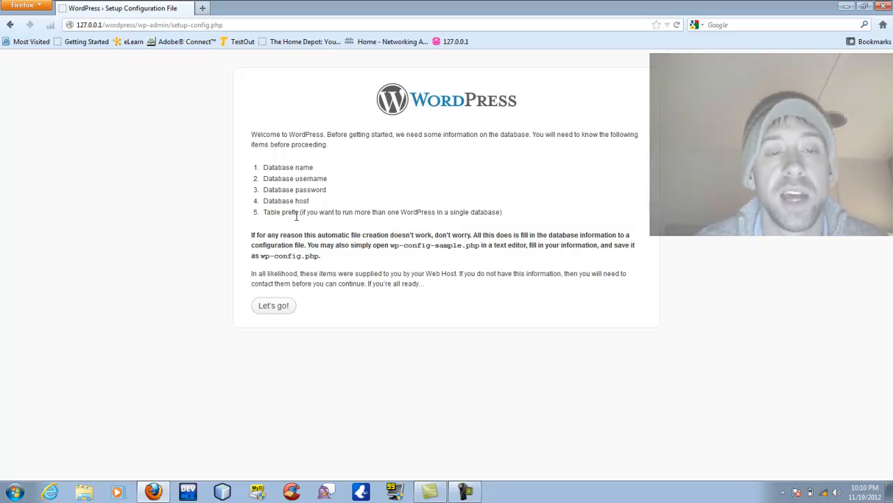
click(285, 305)
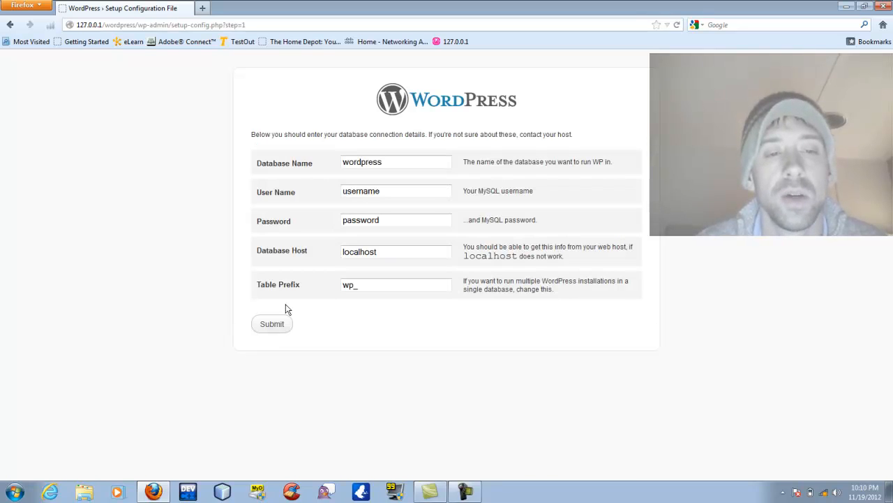
Set the database user to root with an empty password and submit the connection details.
click(349, 194)
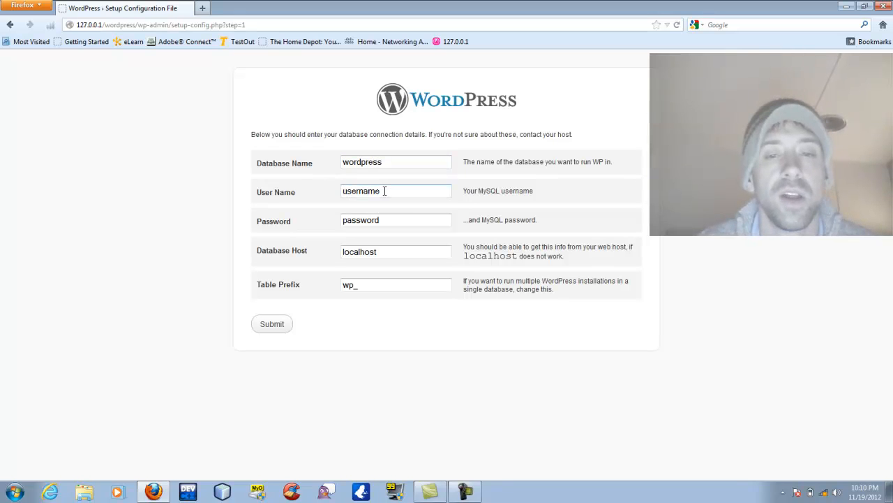
drag(384, 190, 261, 198)
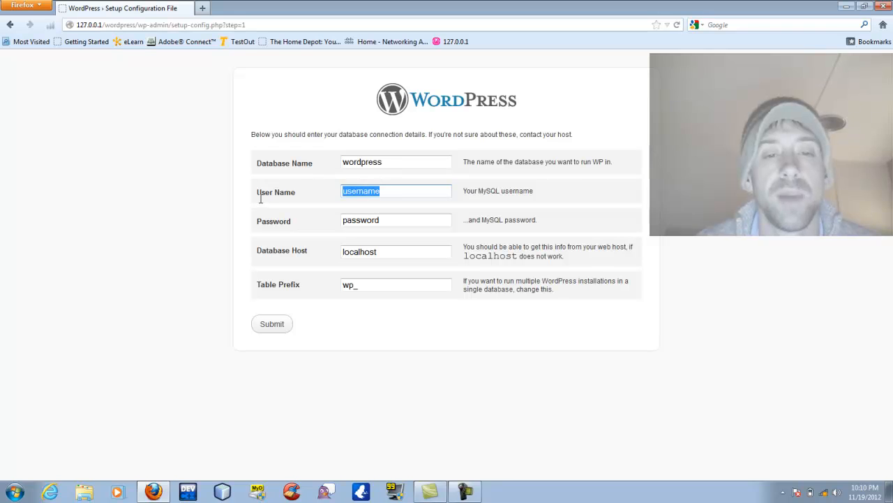
text(root)
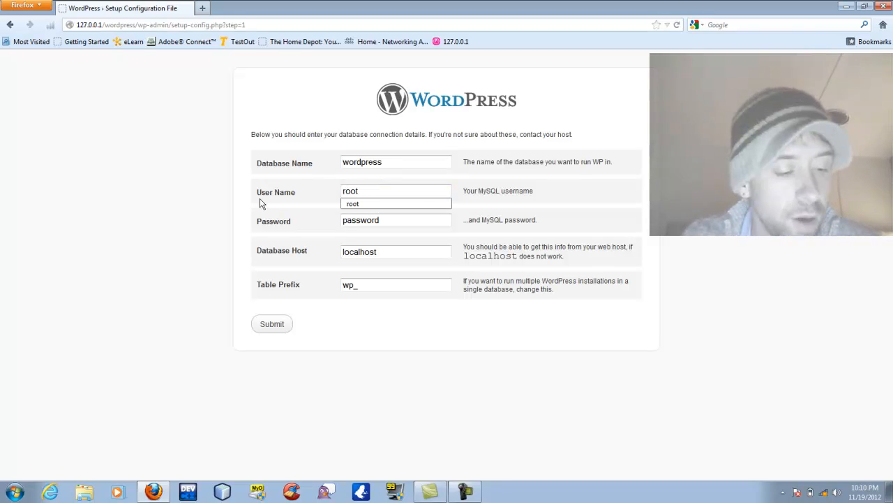
key(Tab)
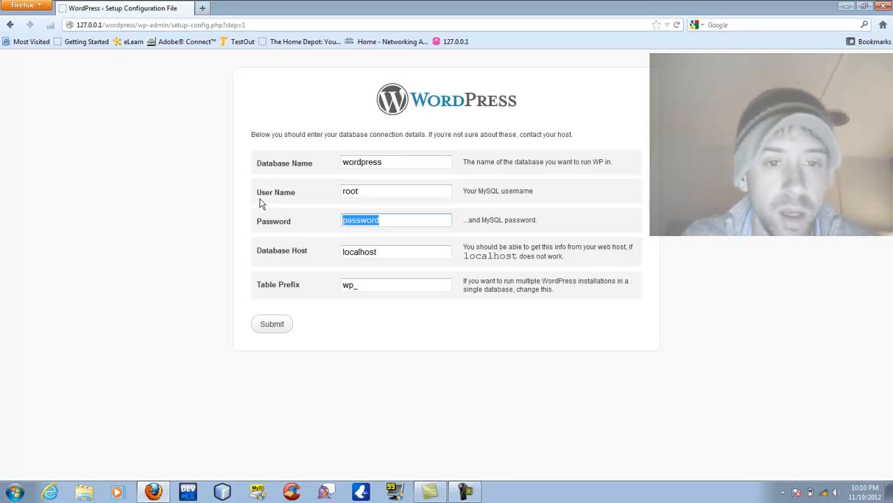
key(BackSpace)
key(Tab)
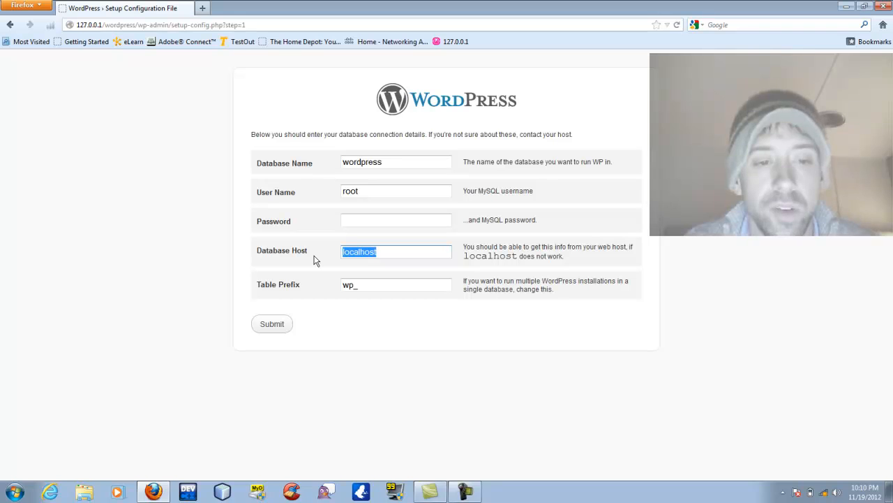
click(276, 325)
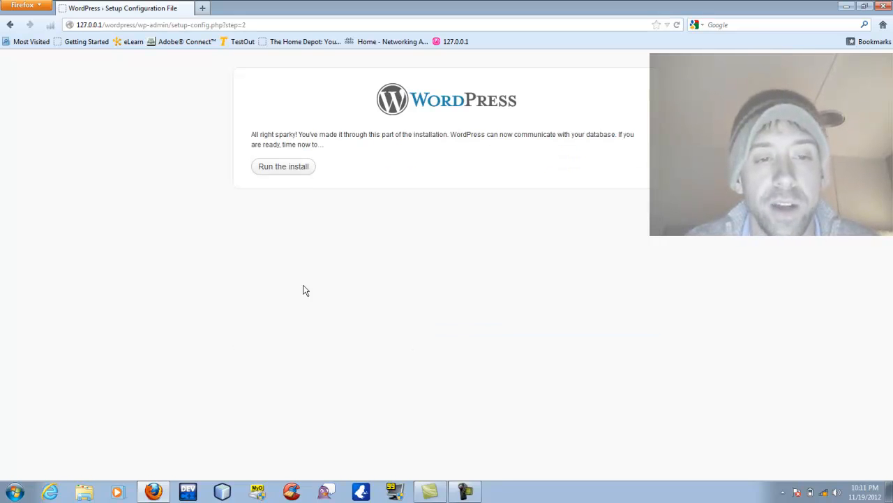
Enter site title 'Codiddle's Workshop', username admin, and the admin password.
click(295, 166)
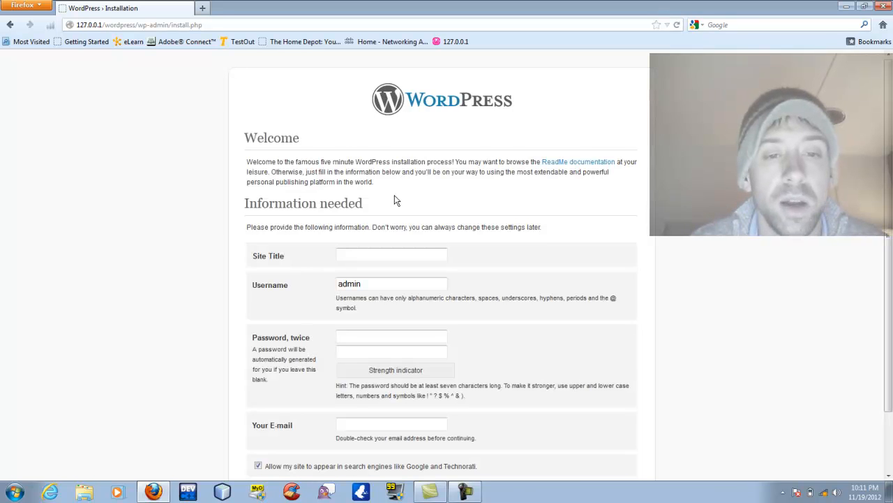
scroll(394, 200, down, 2)
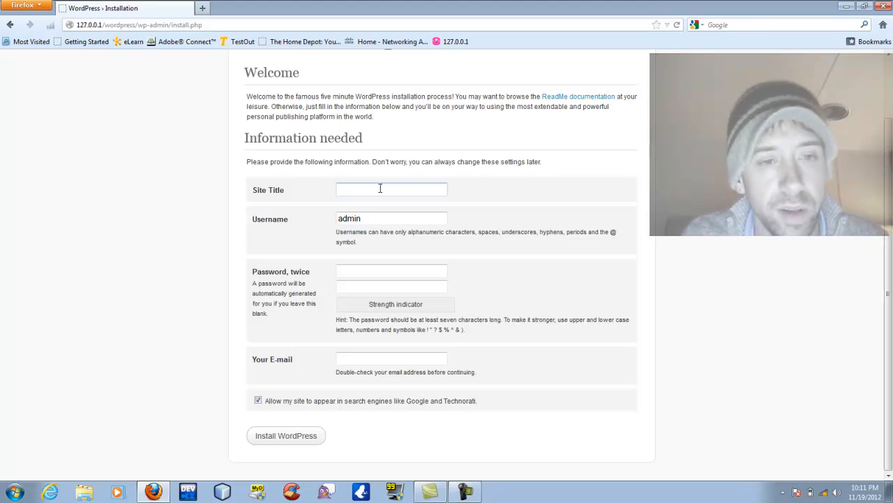
text(Codiddle's Workshop)
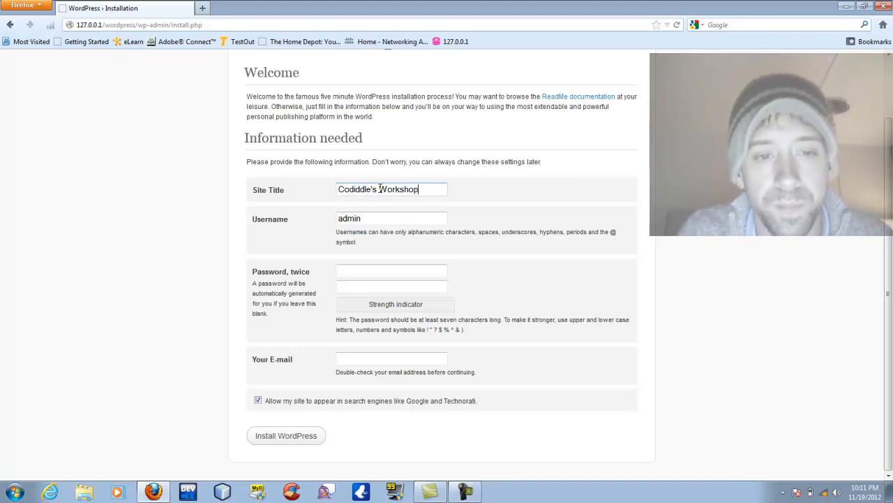
key(Tab)
key(Tab)
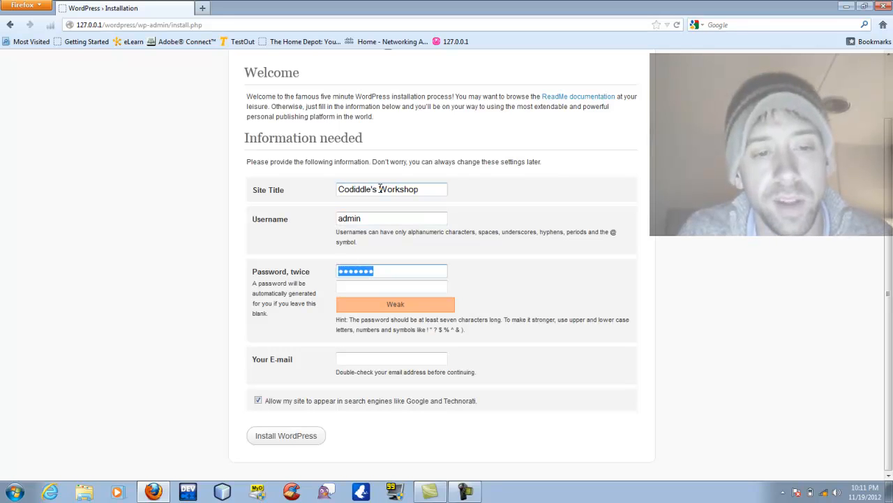
text(admin••)
key(Tab)
text(•••••••)
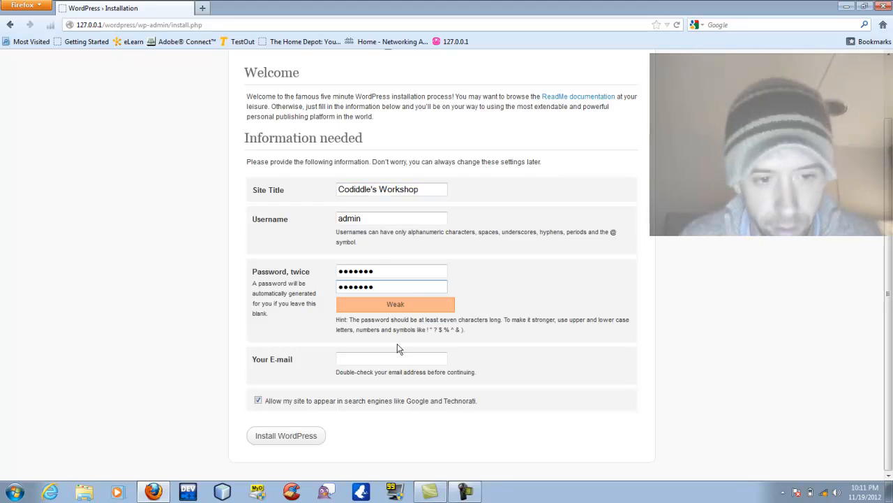
Fill in the admin e-mail address, install WordPress, and proceed to the login page.
click(377, 355)
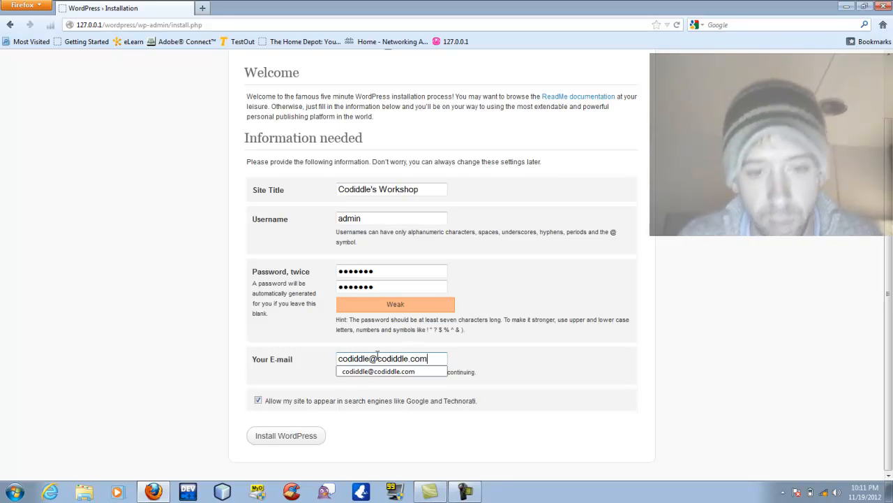
click(512, 346)
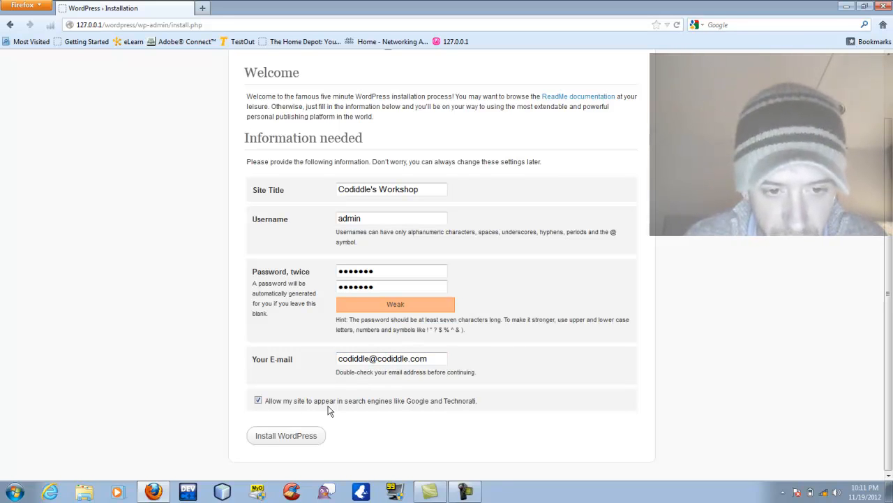
click(277, 437)
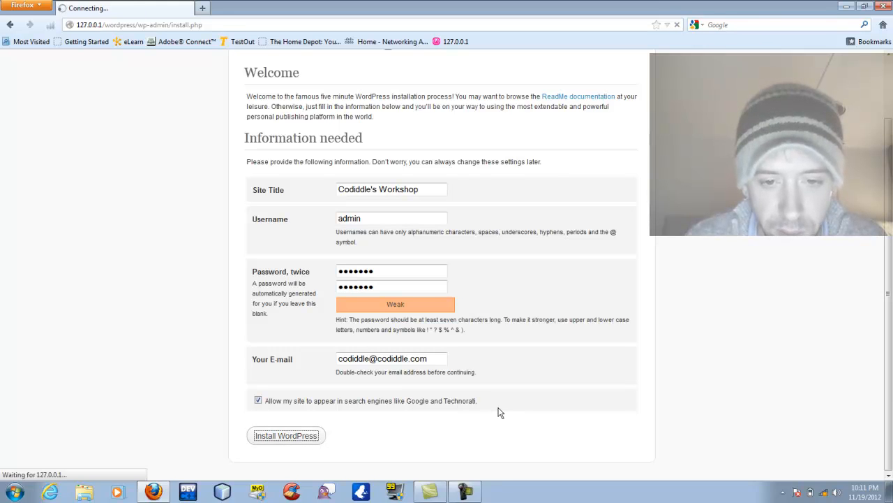
click(267, 254)
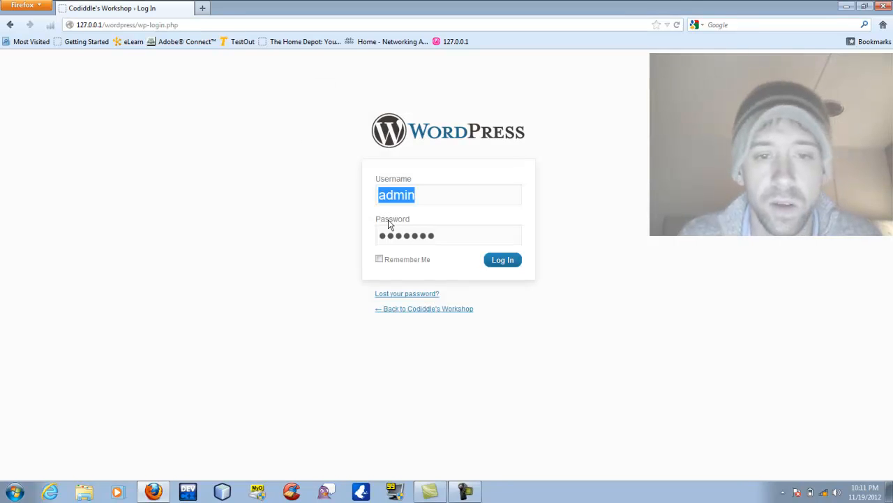
Sign in to the WordPress dashboard and go to the Themes page.
click(499, 259)
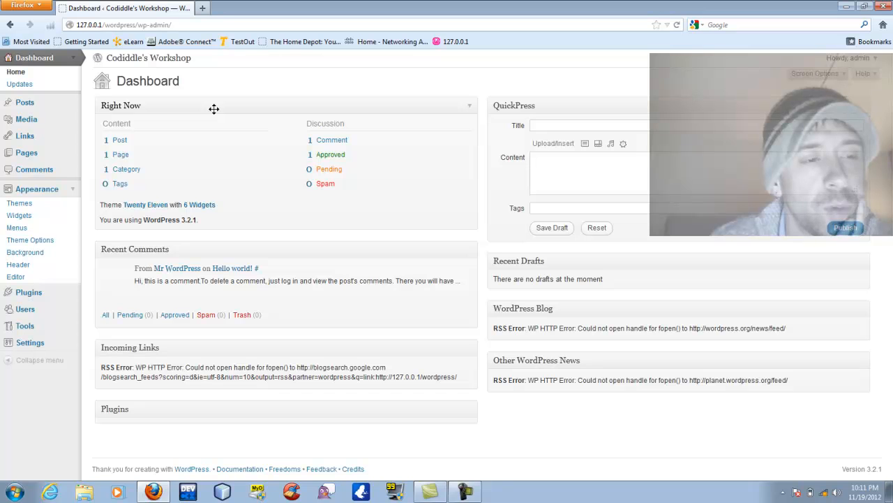
click(20, 210)
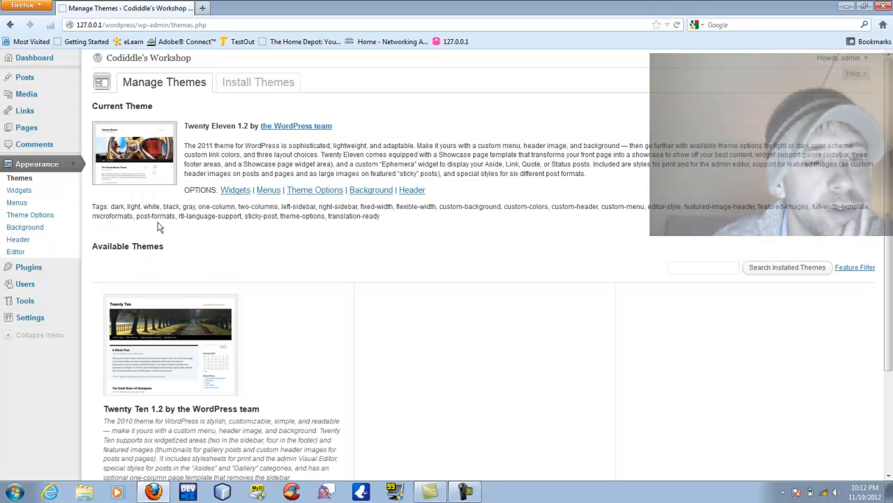
scroll(218, 272, down, 1)
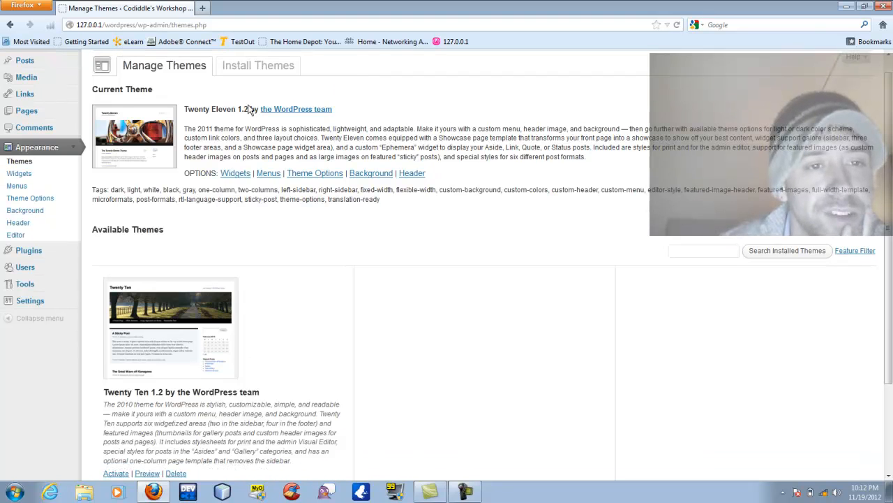
scroll(153, 287, down, 3)
scroll(154, 286, up, 1)
Preview and activate the Twenty Ten theme, then log out of the admin account.
click(155, 286)
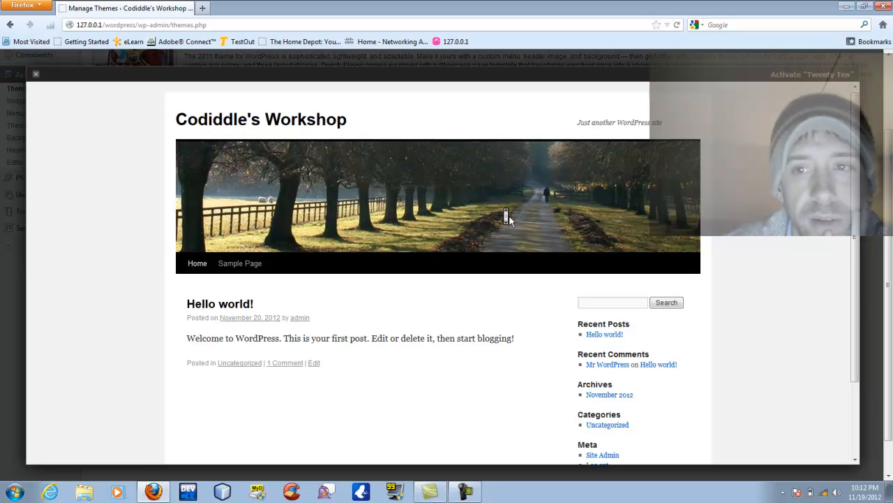
scroll(507, 216, down, 1)
click(796, 75)
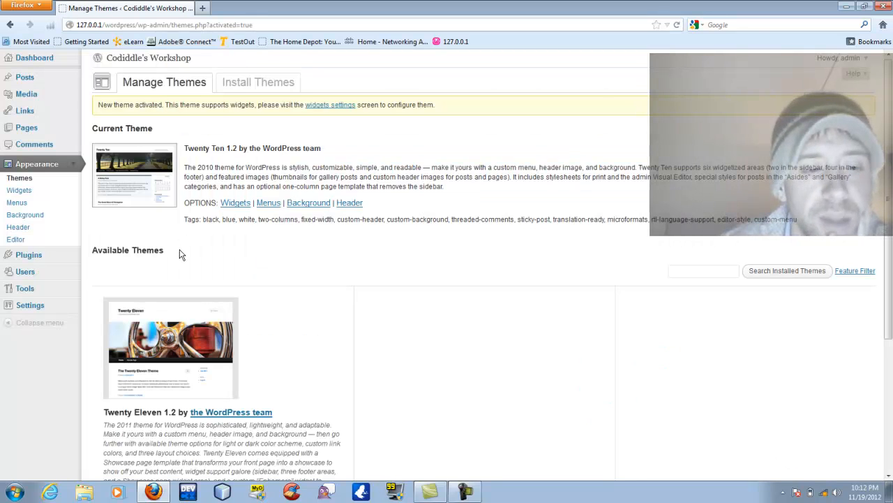
scroll(291, 202, down, 1)
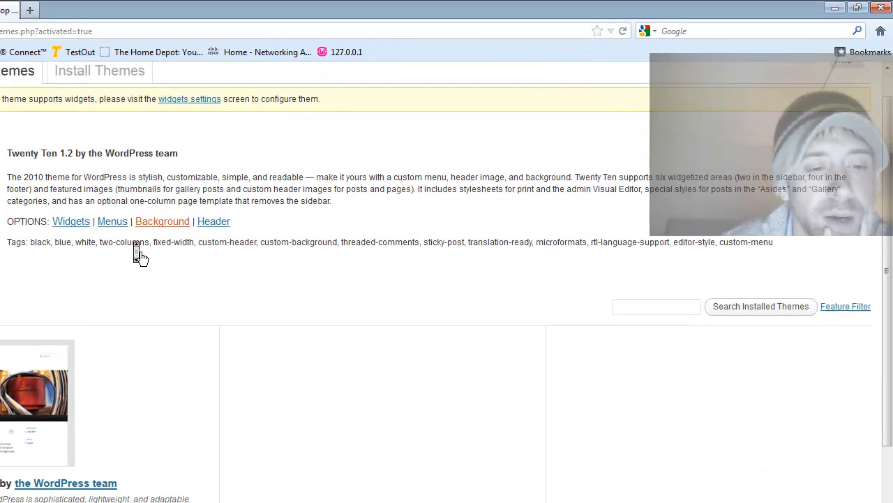
scroll(136, 254, up, 1)
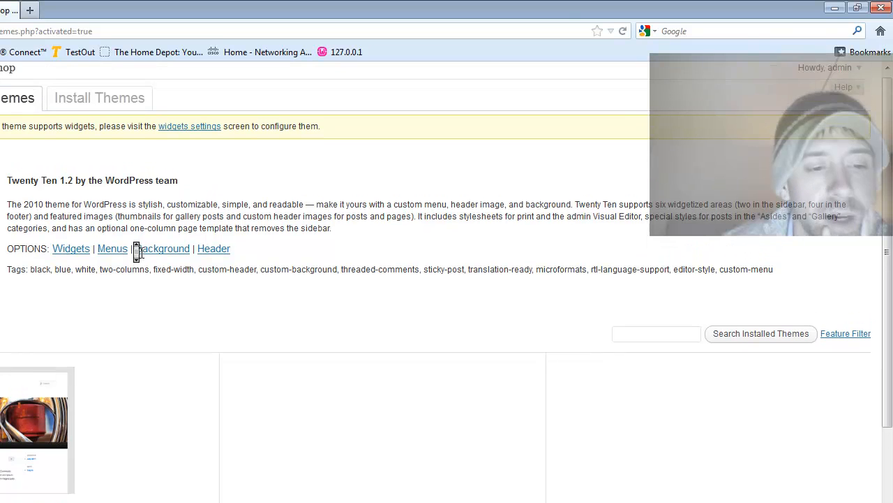
click(860, 73)
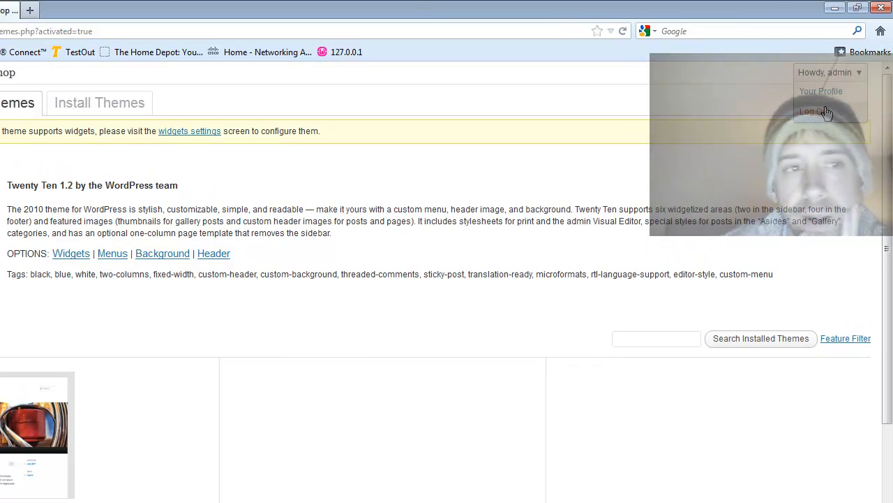
click(824, 111)
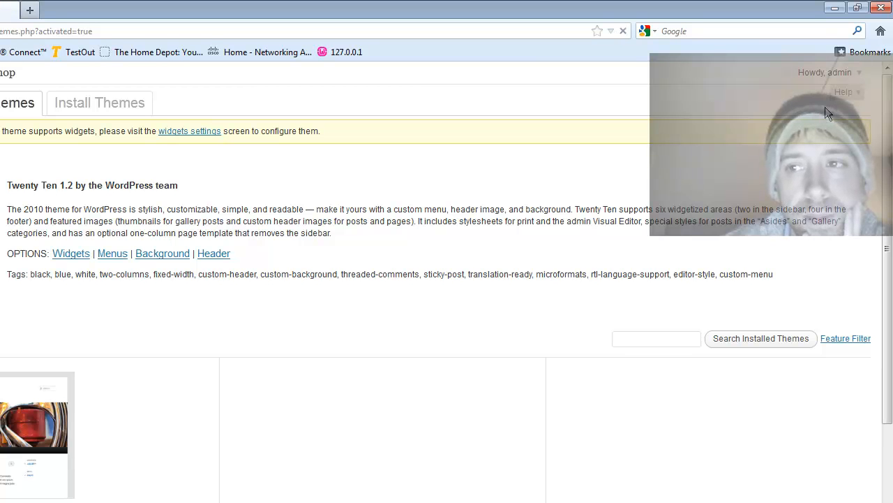
Browse to 192.168.1.13 in Firefox.
click(433, 29)
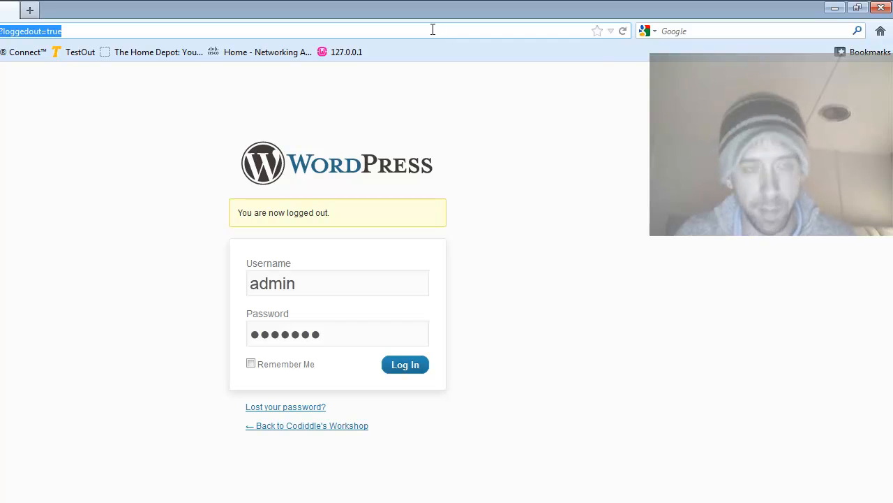
key(BackSpace)
text(192.168.1.)
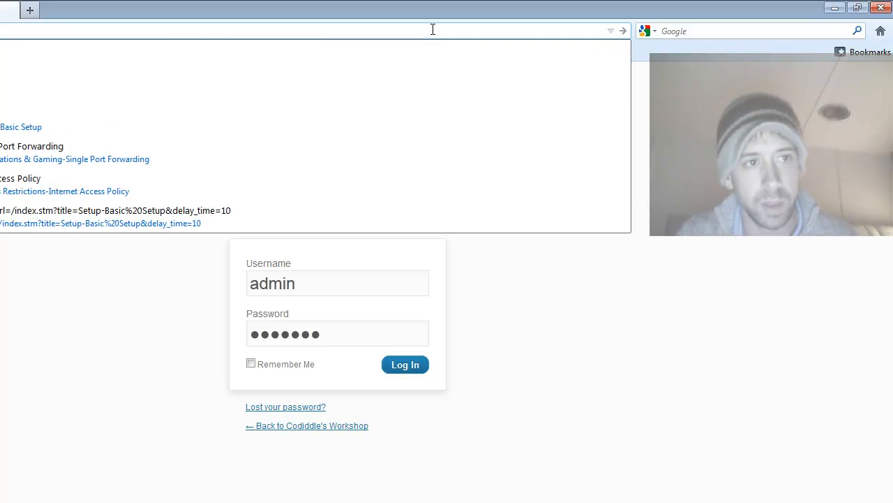
text(13)
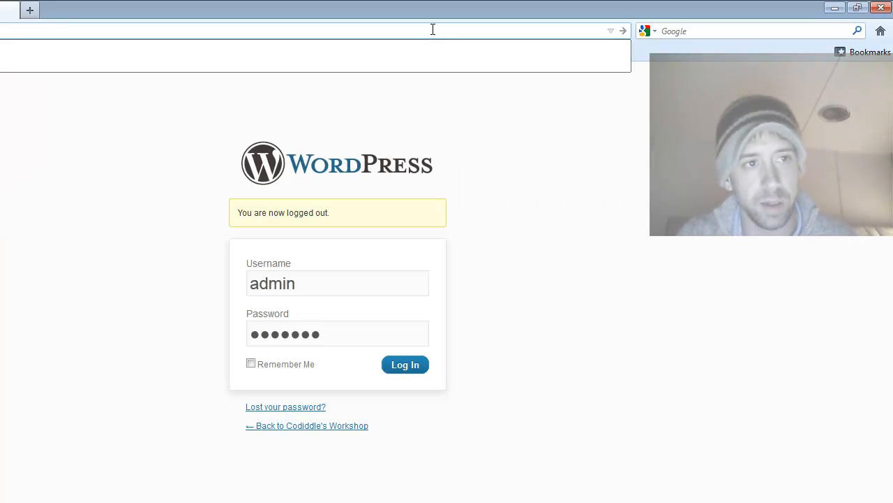
key(Return)
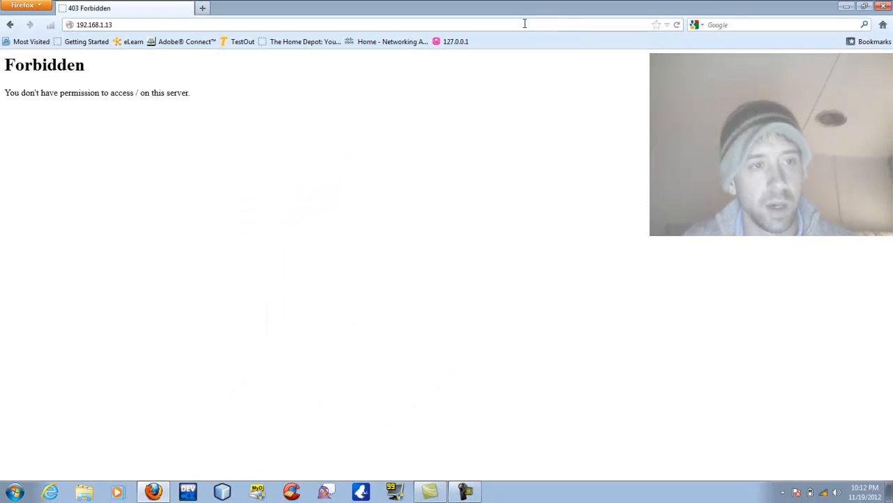
Put WampServer online from its tray menu and reload 192.168.1.13.
click(783, 493)
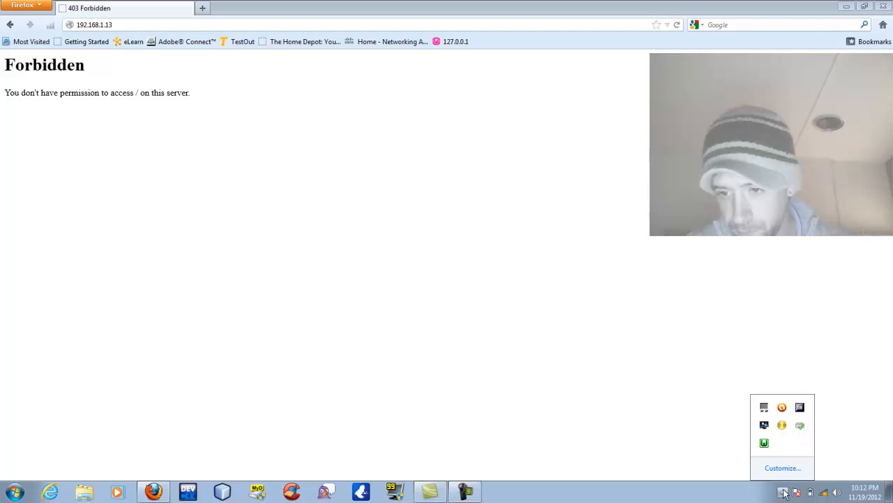
click(764, 443)
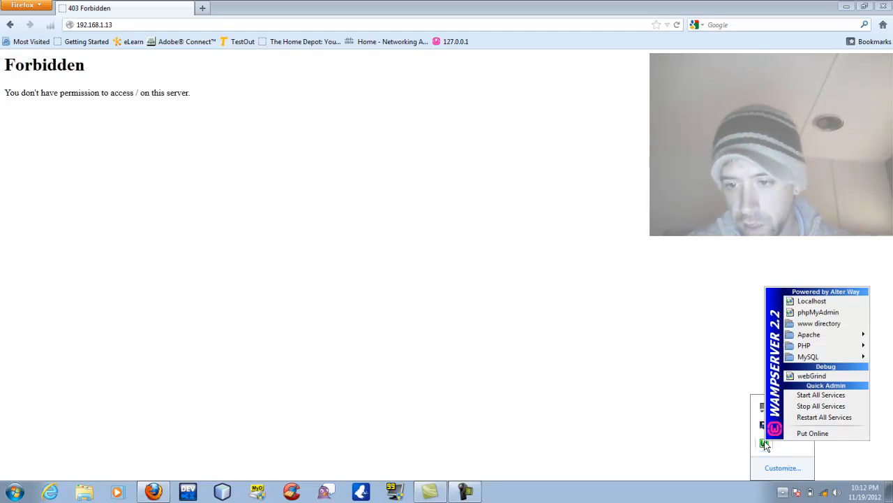
click(804, 434)
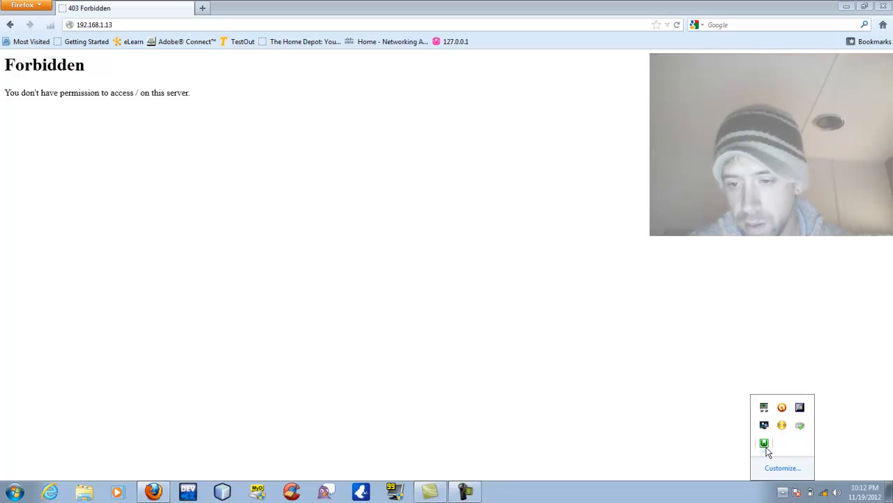
click(677, 26)
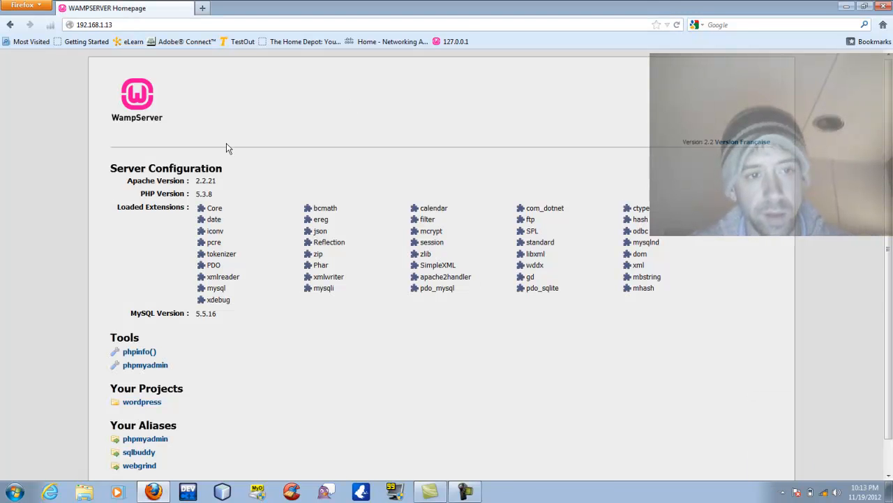
scroll(225, 145, down, 1)
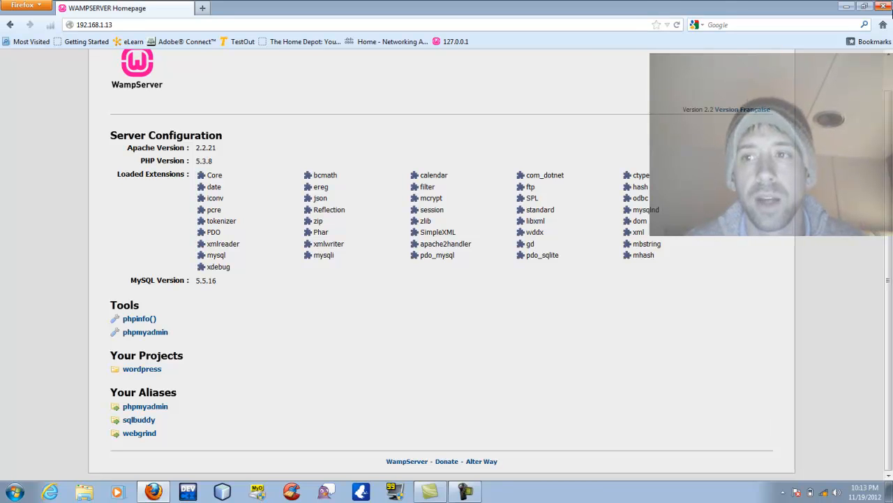
Open the Windows Firewall settings through Computer > Control Panel.
drag(632, 4, 636, 185)
double_click(19, 22)
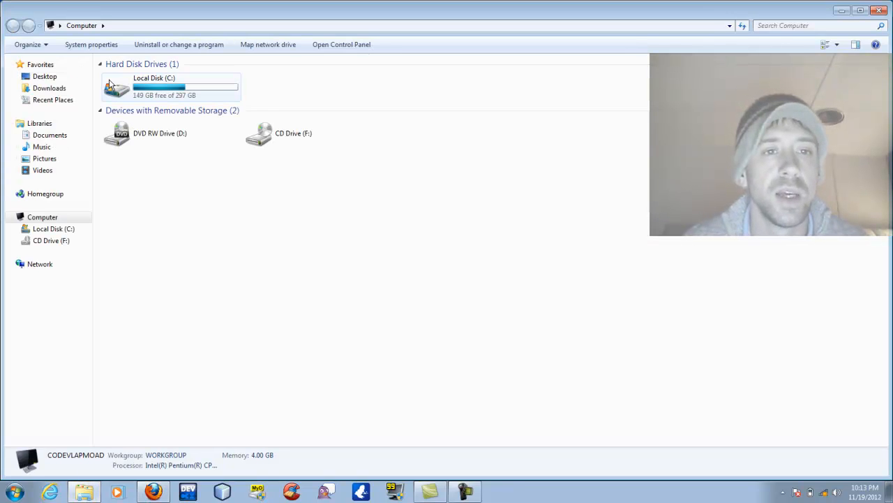
click(324, 47)
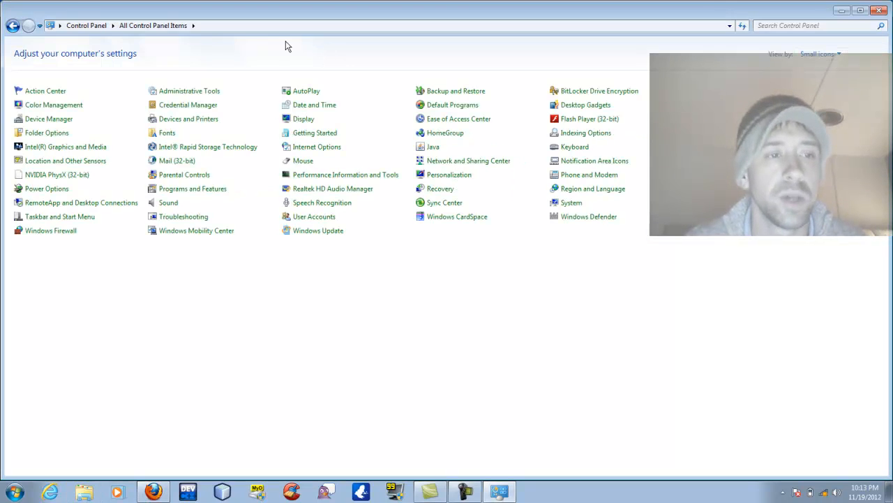
click(61, 236)
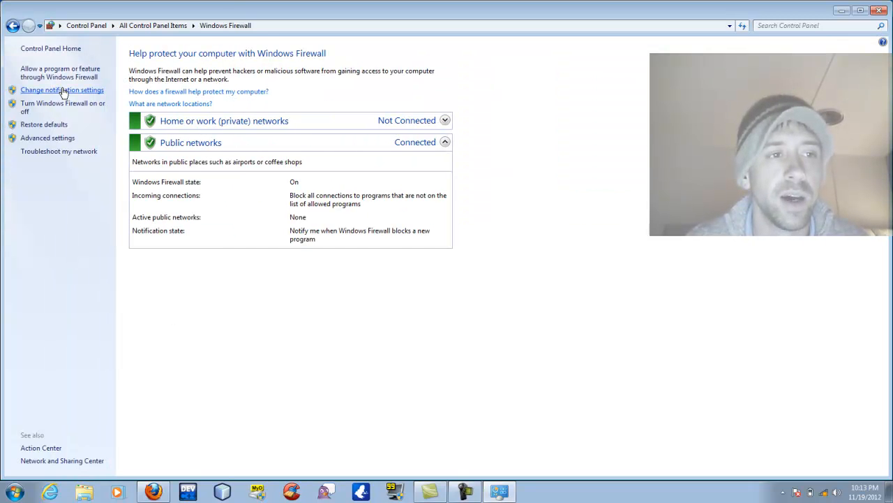
Open the advanced firewall settings and start a new rule from the Inbound Rules list.
click(41, 139)
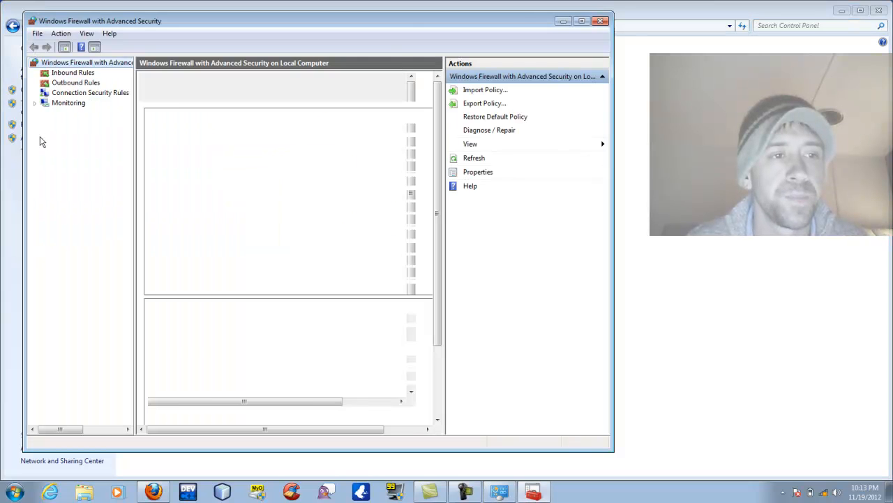
click(69, 75)
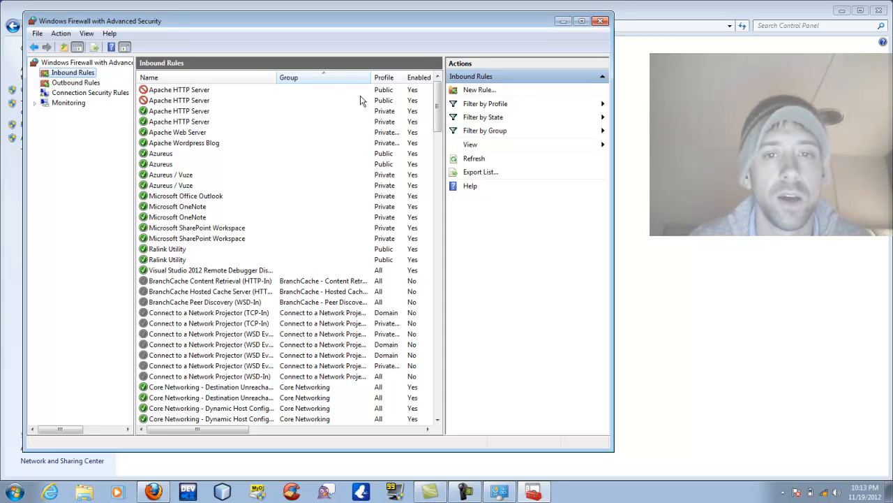
click(474, 91)
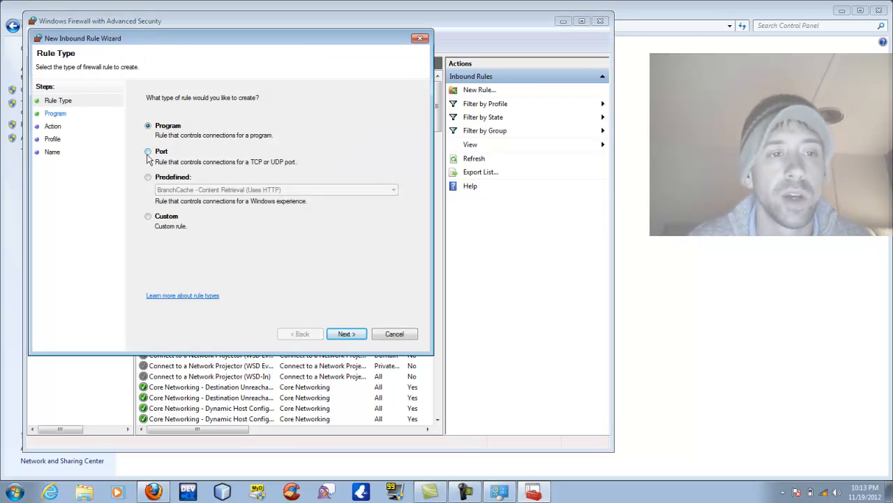
Make it a Port rule for TCP 80 that allows the connection, with the Domain profile unchecked.
click(148, 152)
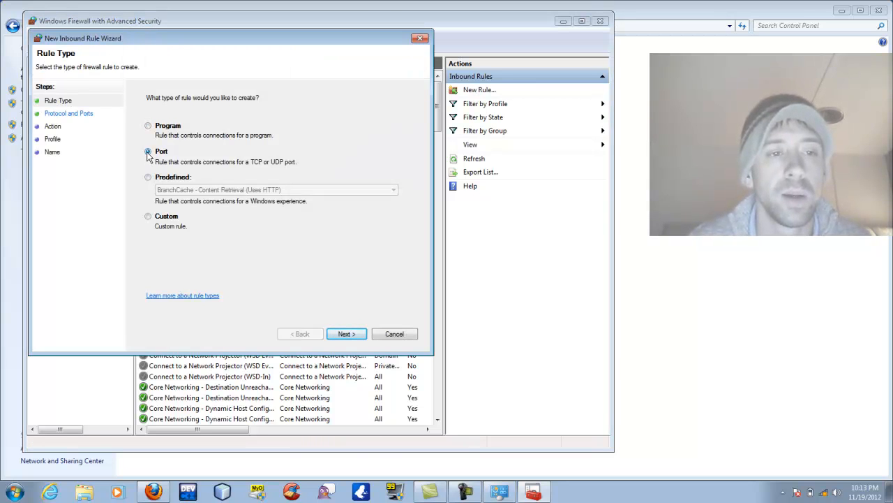
click(339, 333)
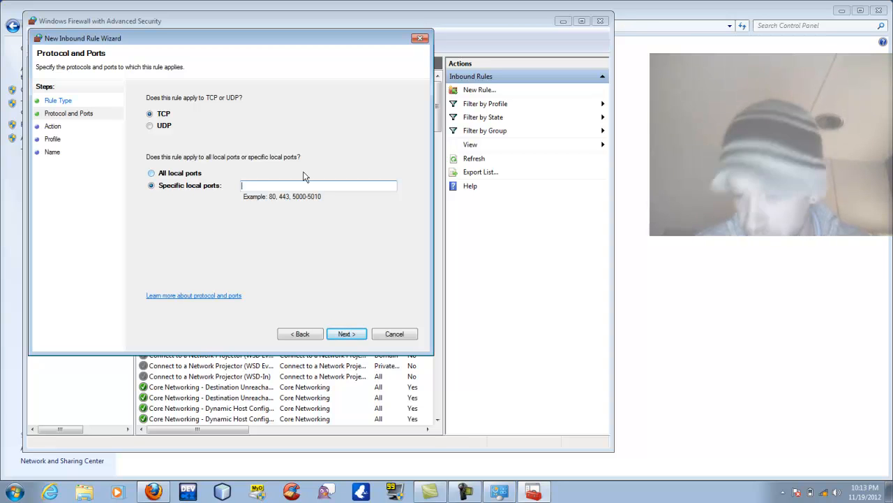
text(80)
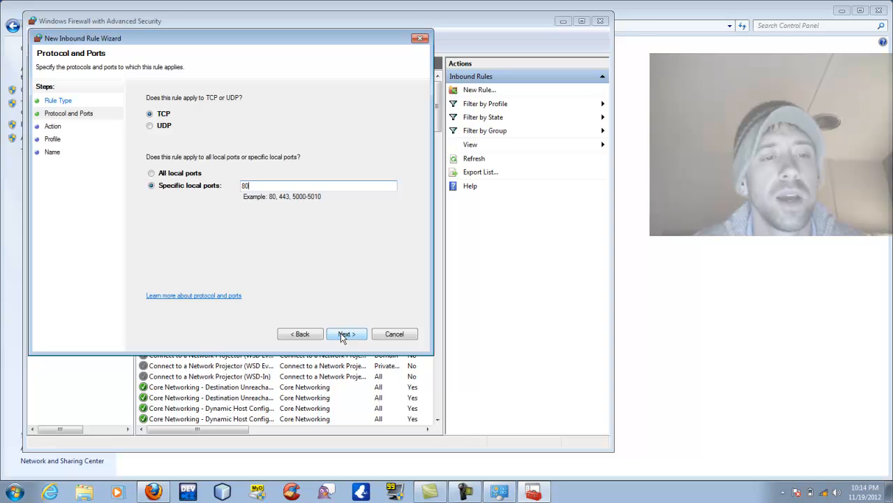
click(343, 334)
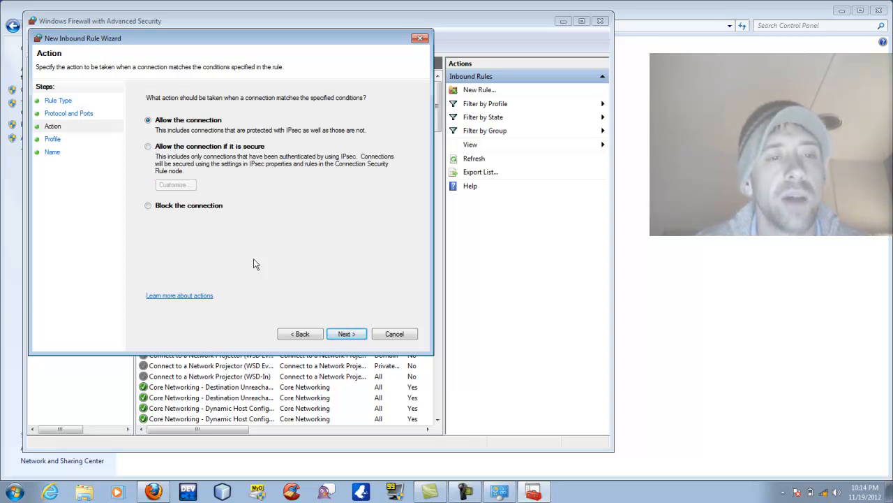
click(356, 335)
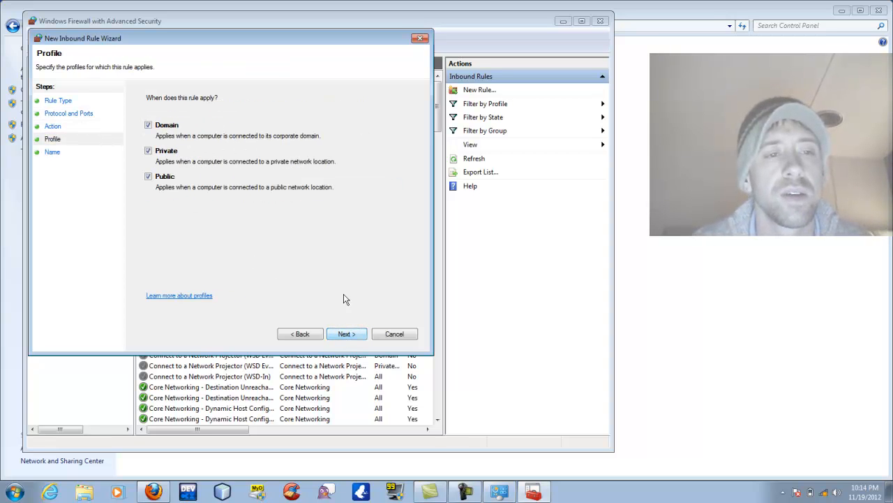
click(148, 124)
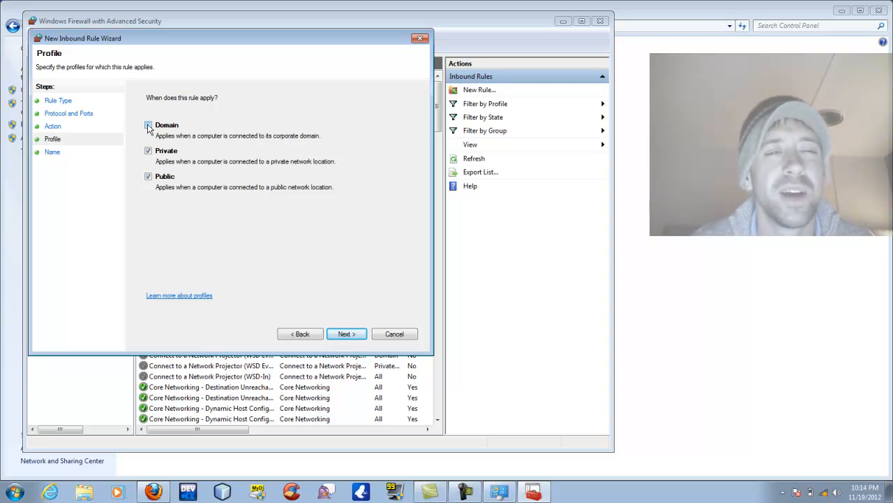
click(350, 334)
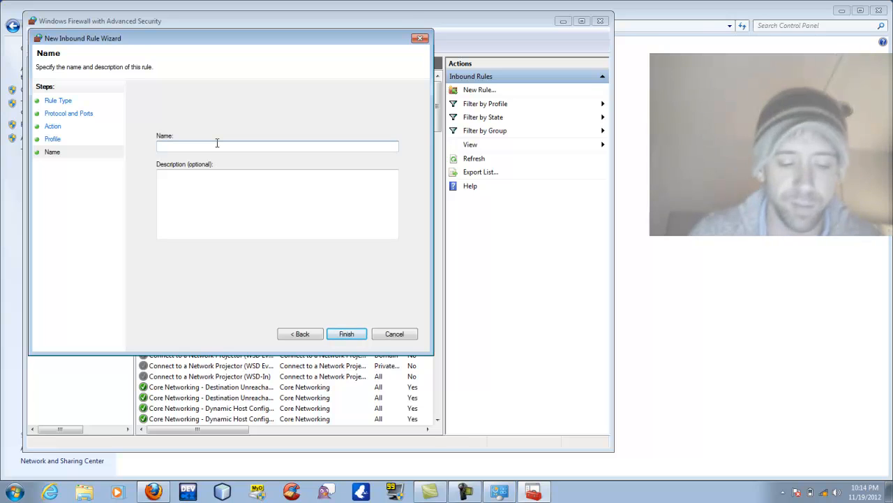
Name the rule 'Apache Wordpress Server' with description 'Apache Port 80 Wordpress Blog', finish, and close the console.
text(Apa)
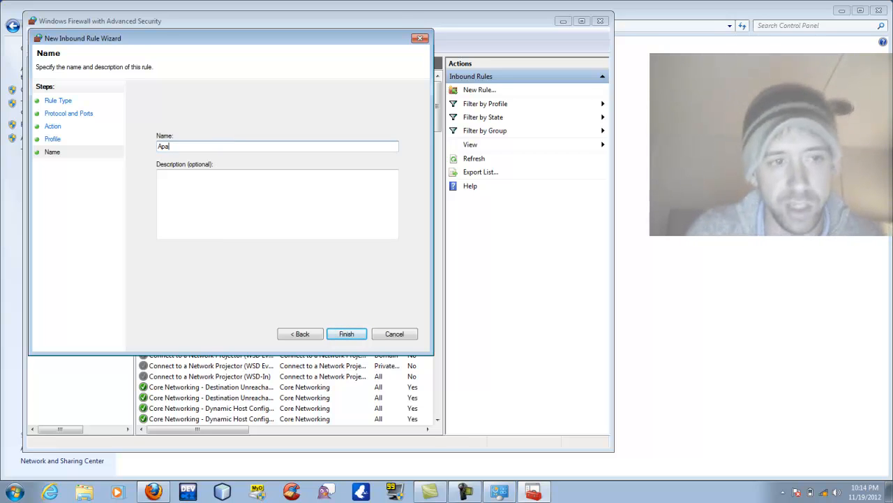
text(che Wordpress Server)
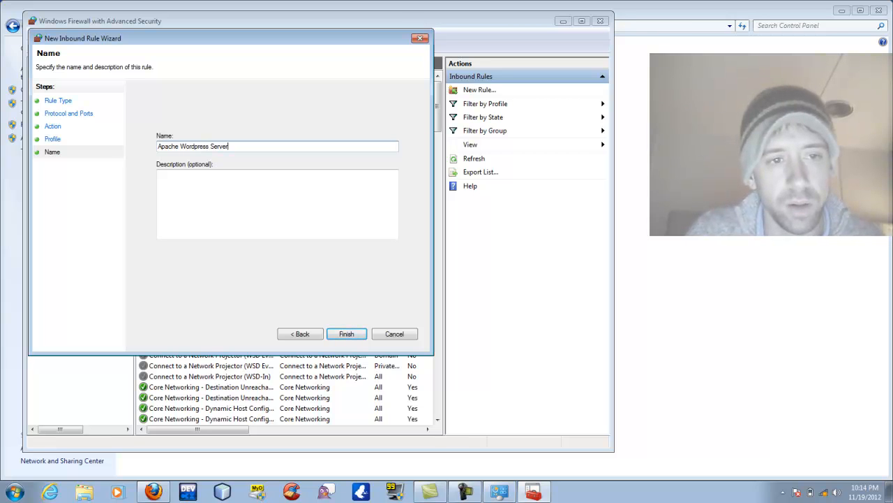
key(Tab)
text(Apac)
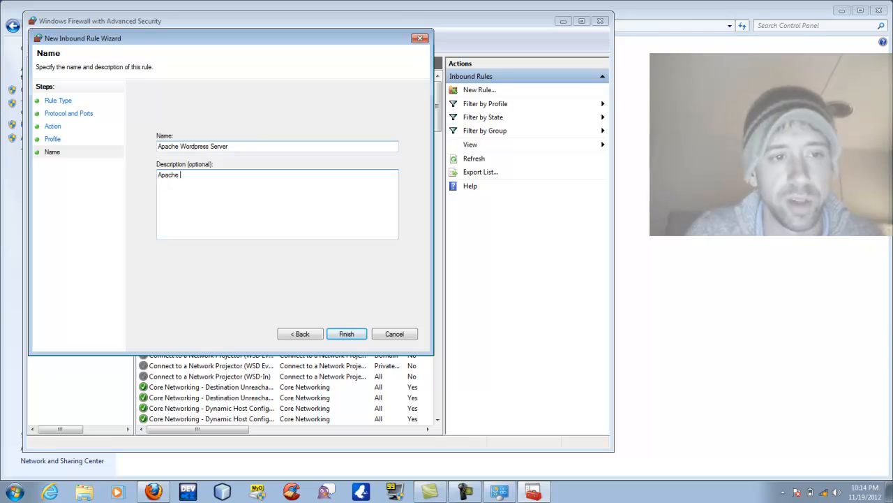
text(he Port 80)
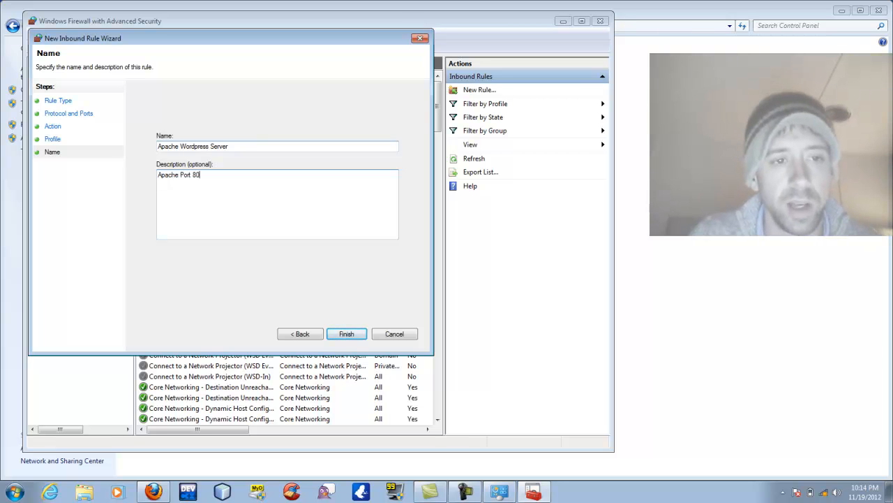
text( Wordpres)
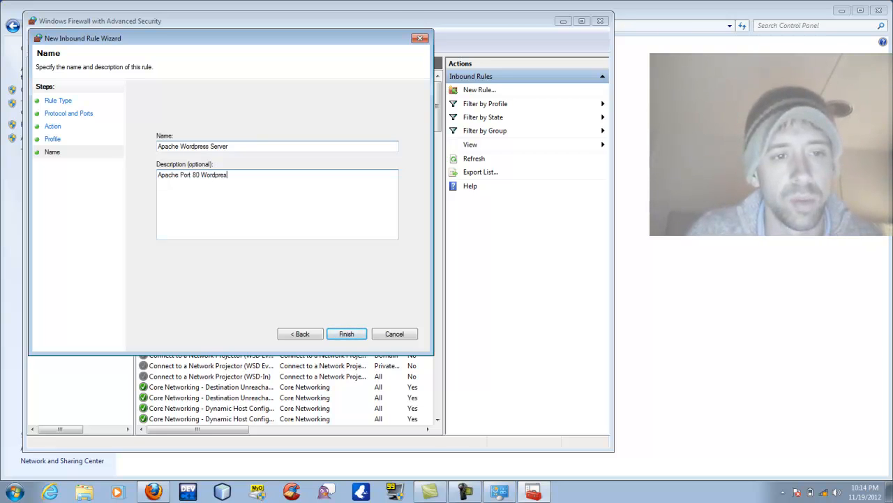
text(s Blog)
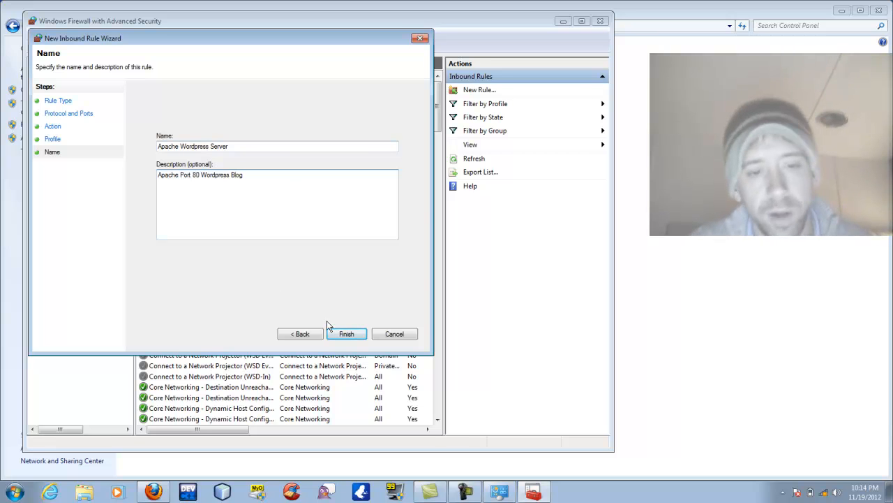
click(339, 333)
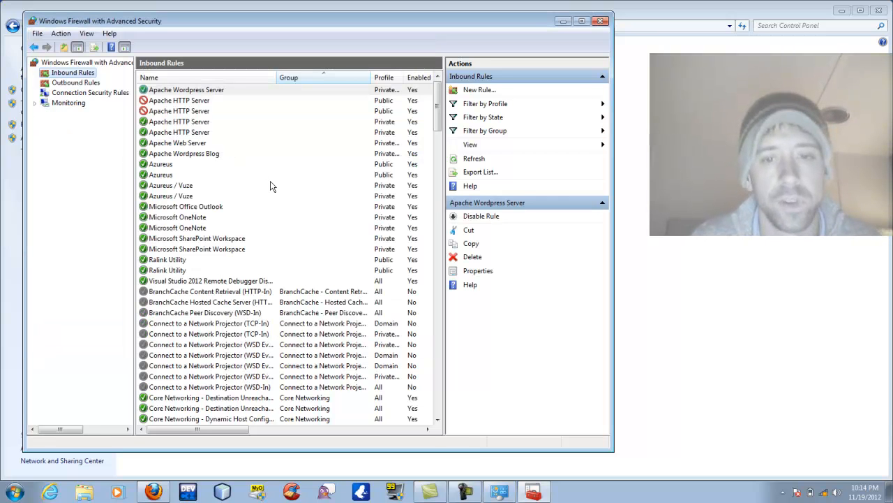
click(601, 22)
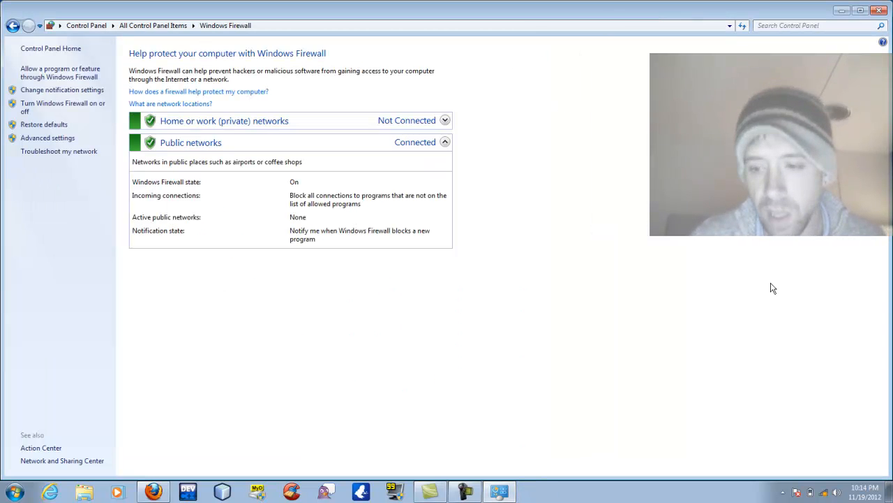
Close the Windows Firewall window and maximize Firefox on the WampServer homepage at 192.168.1.13.
click(879, 9)
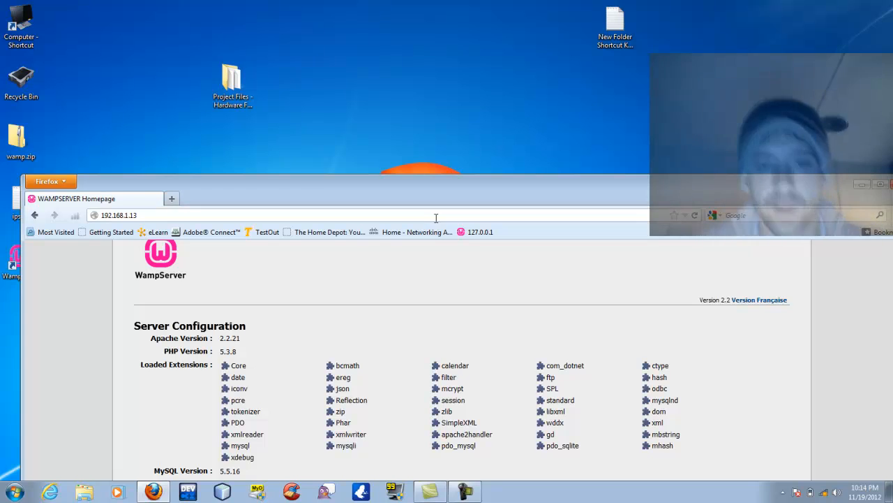
click(475, 492)
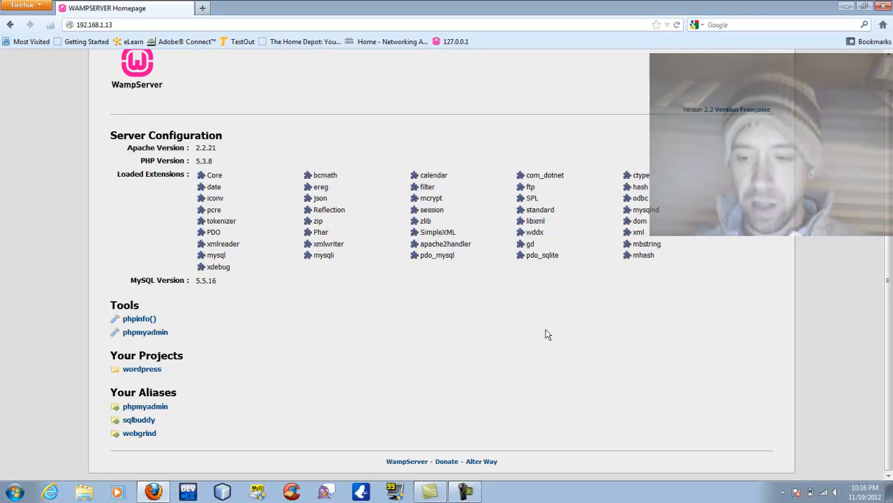
mouse_move(824, 494)
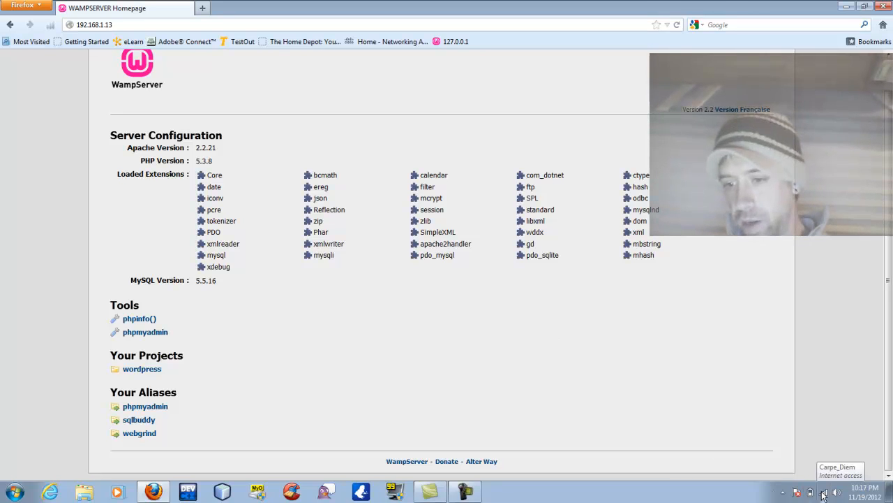
Log in to the Linksys router admin page at 192.168.1.1 in a new tab with the router's username and password.
click(200, 8)
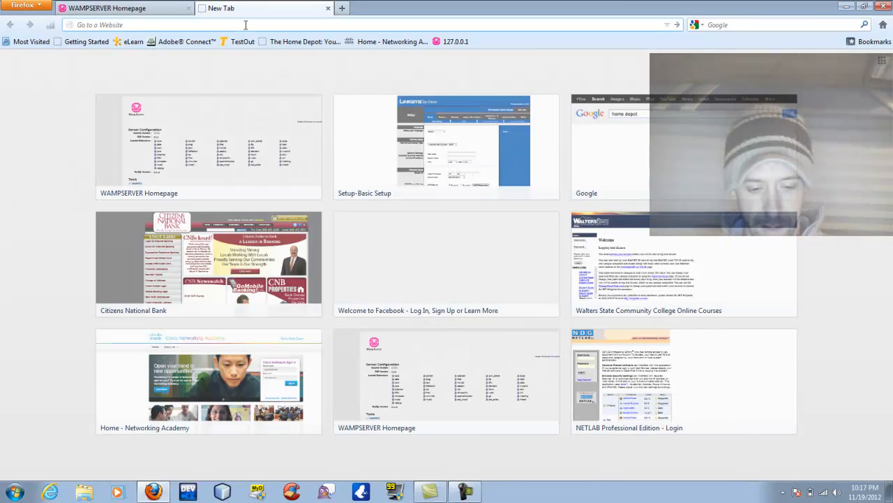
text(192.168.1.1)
key(Return)
text(admin)
key(Tab)
text(admin)
key(Return)
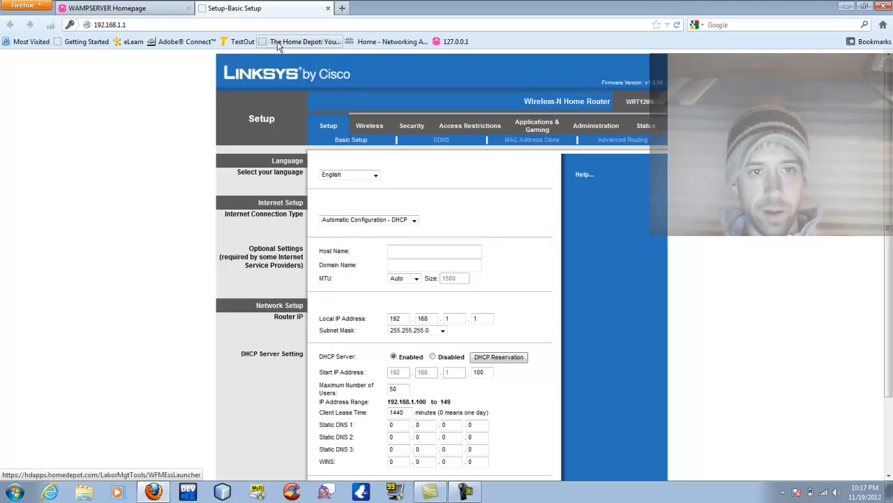
Confirm the Apache single port forward (external 80, internal 80, TCP), save the settings, and close the tab.
click(542, 133)
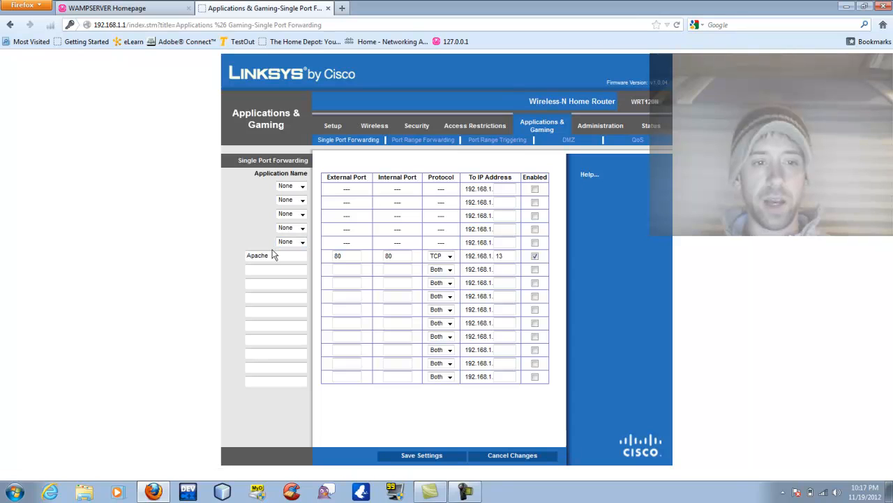
drag(273, 256, 236, 260)
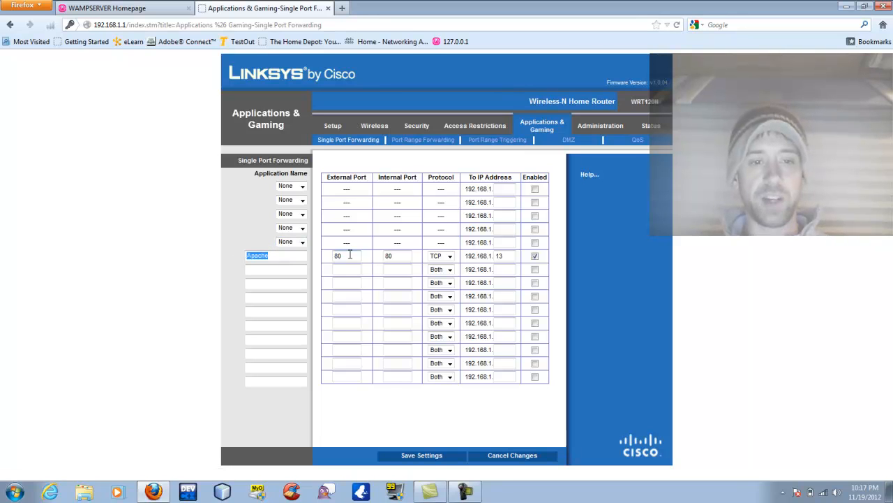
drag(345, 255, 329, 255)
click(399, 256)
click(450, 257)
click(451, 258)
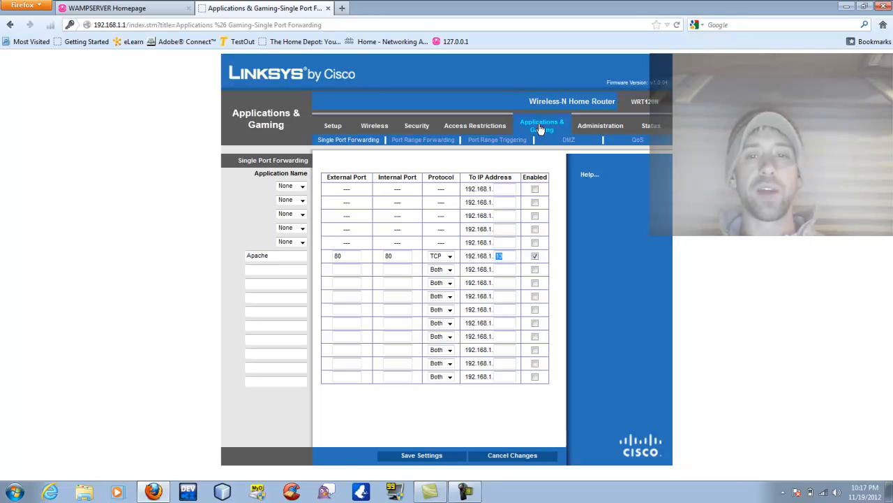
click(425, 455)
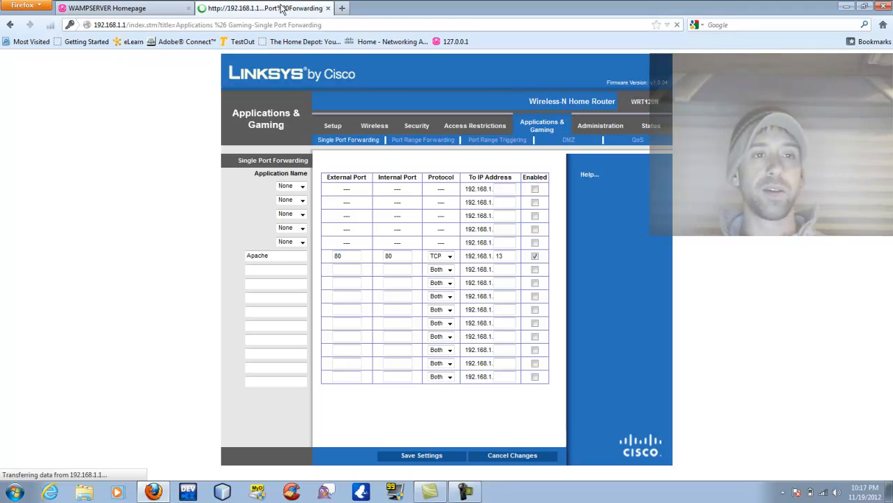
click(327, 8)
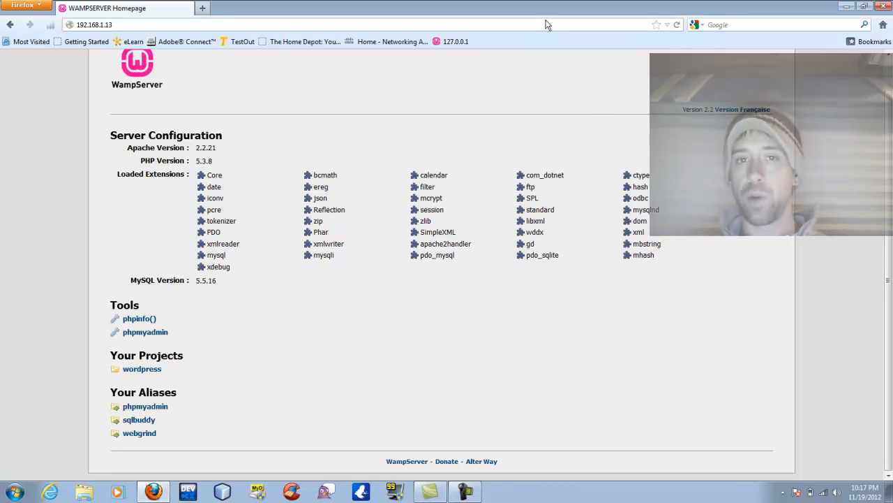
Restore and re-maximize the Firefox window, then open a new tab for a web search.
drag(579, 7, 592, 230)
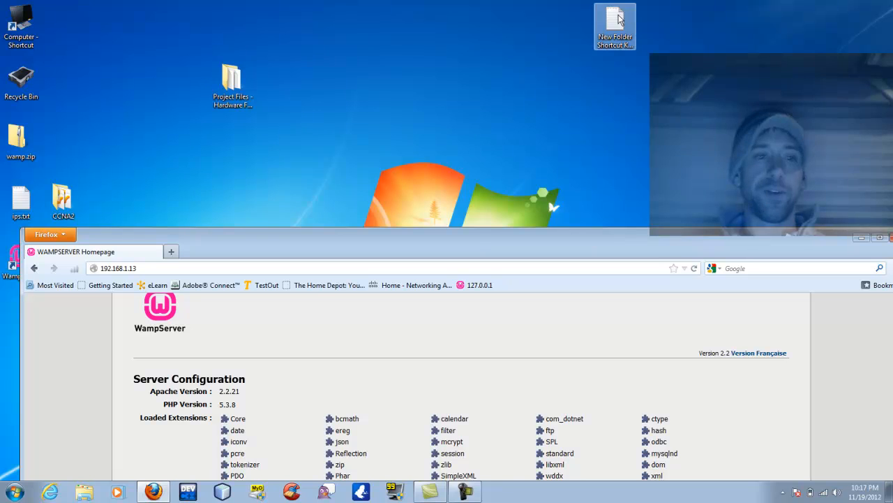
drag(238, 241, 215, 14)
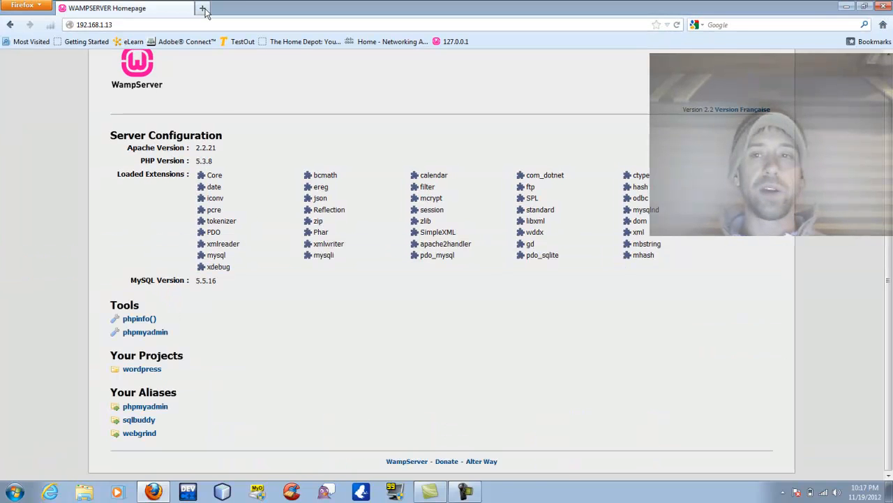
click(203, 9)
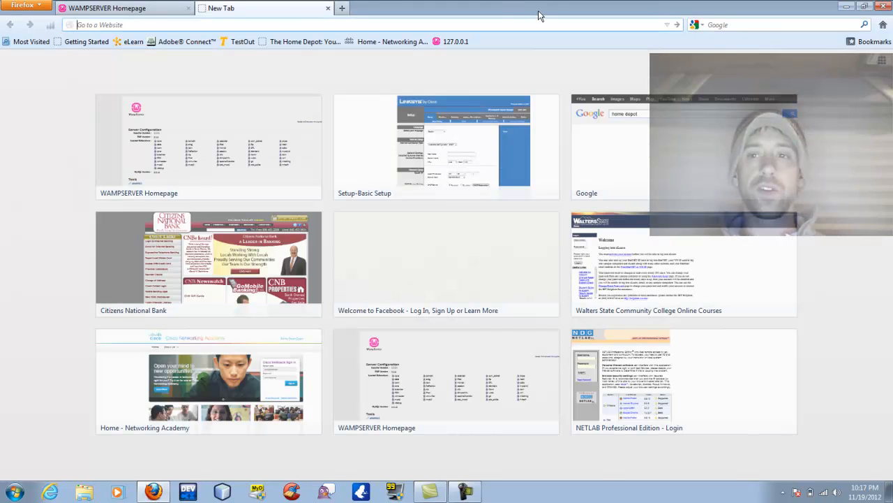
click(734, 24)
Search Google for 'what is my external ip', select the IP shown, and return to the WampServer tab.
text(what is my externa)
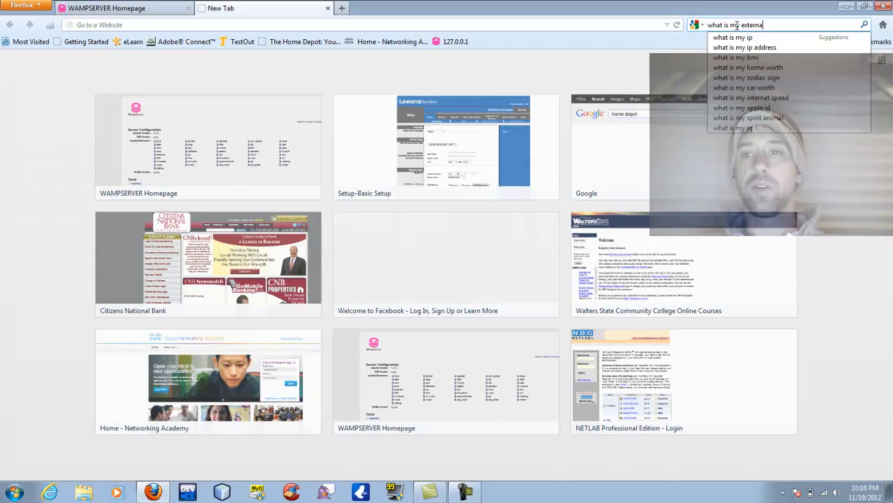
text(l ip)
key(Return)
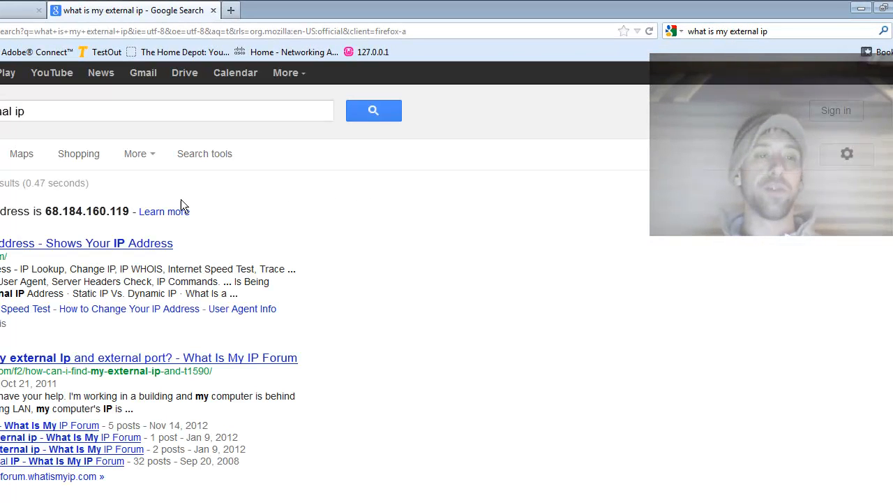
drag(46, 213, 127, 219)
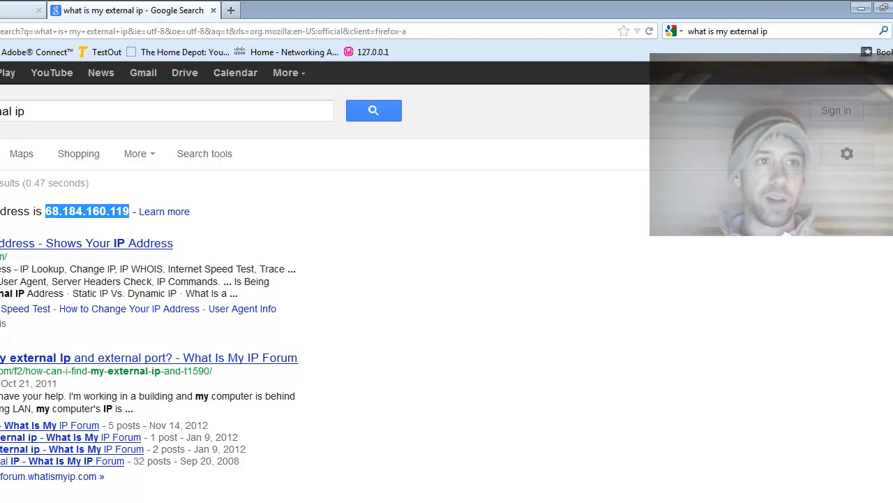
click(3, 14)
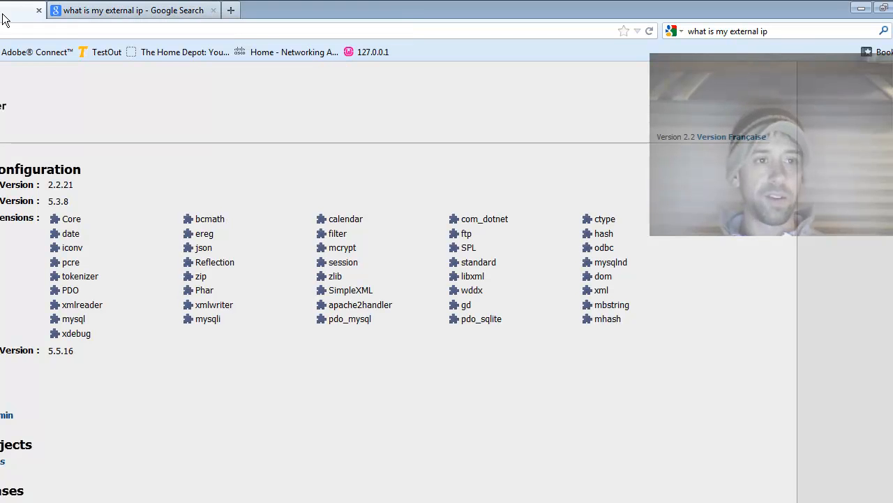
click(96, 34)
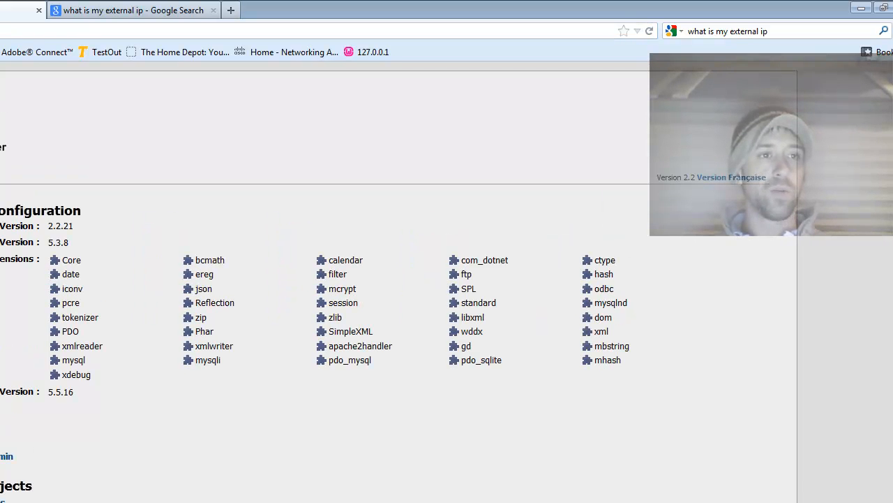
Load the WampServer homepage via the external IP and open the wordpress project, showing Codiddle's Workshop.
scroll(14, 314, down, 1)
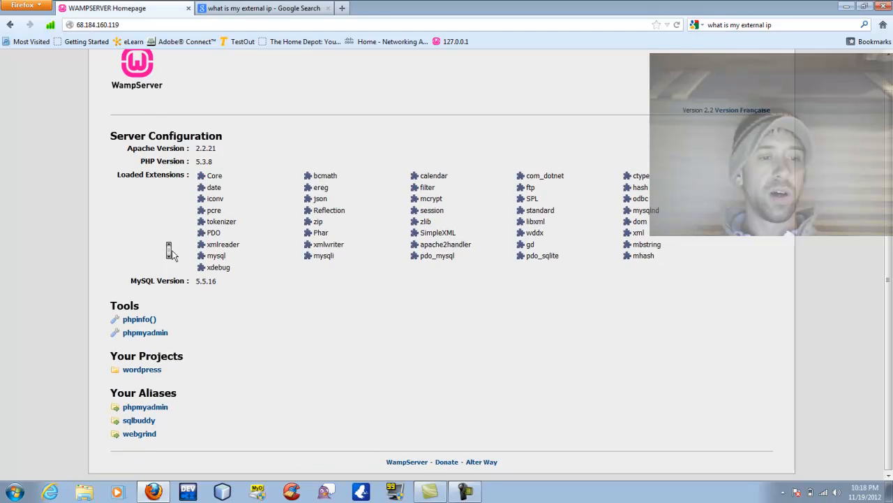
scroll(171, 253, up, 1)
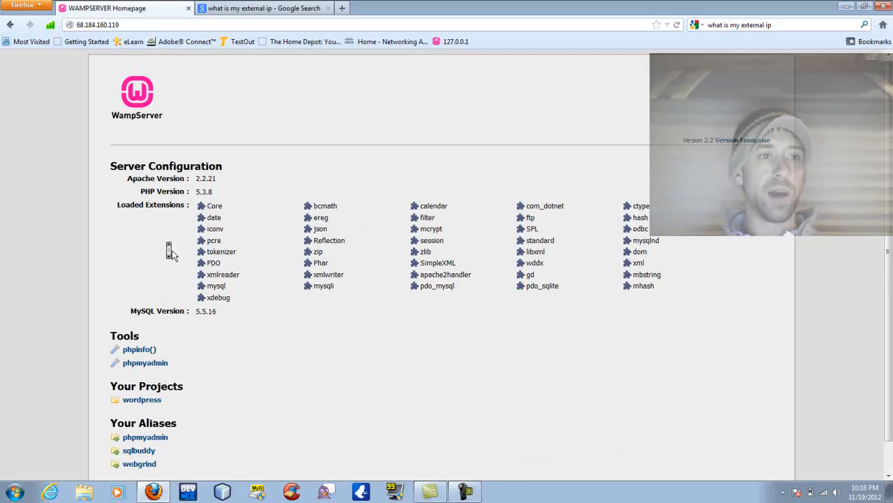
click(127, 24)
scroll(177, 317, down, 1)
click(146, 373)
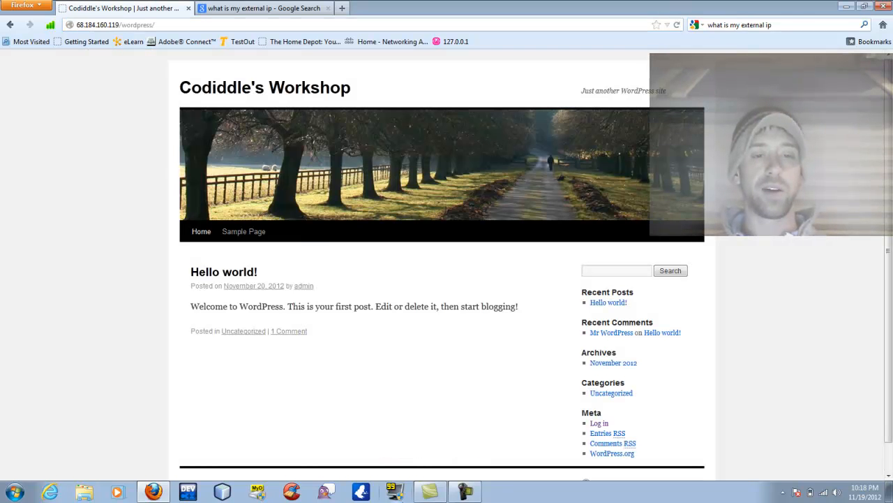
scroll(420, 272, down, 1)
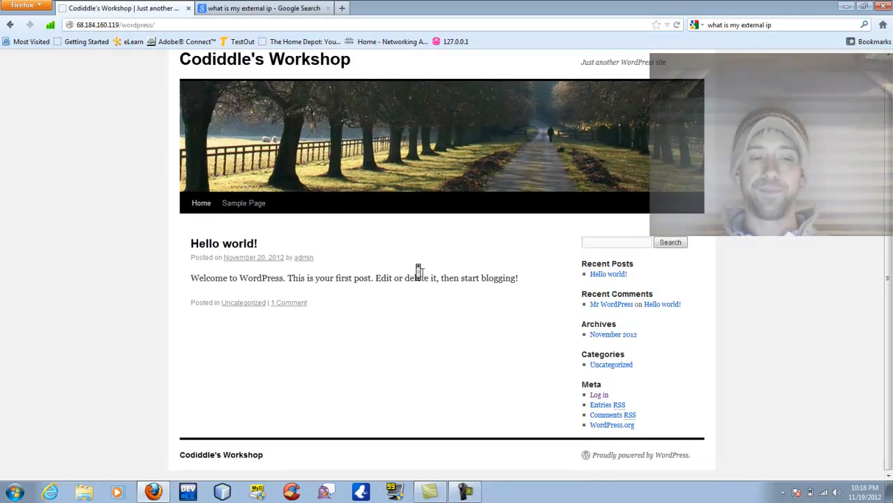
scroll(422, 272, up, 1)
middle_click(419, 272)
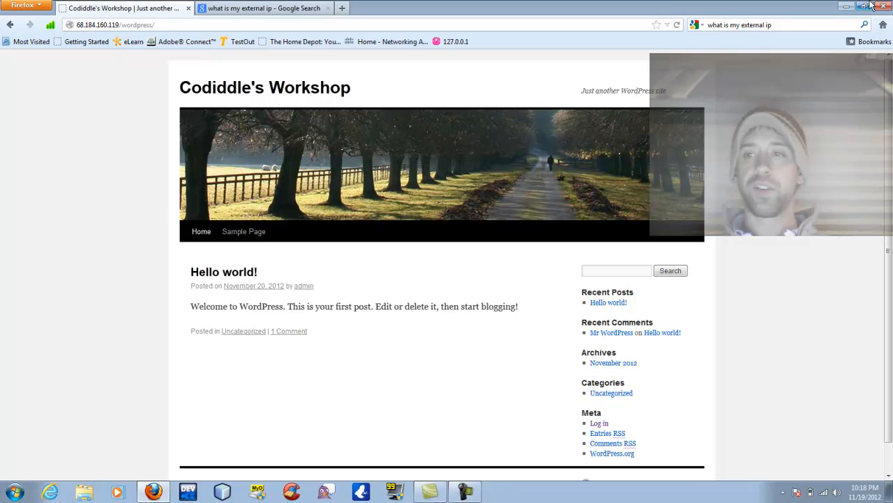